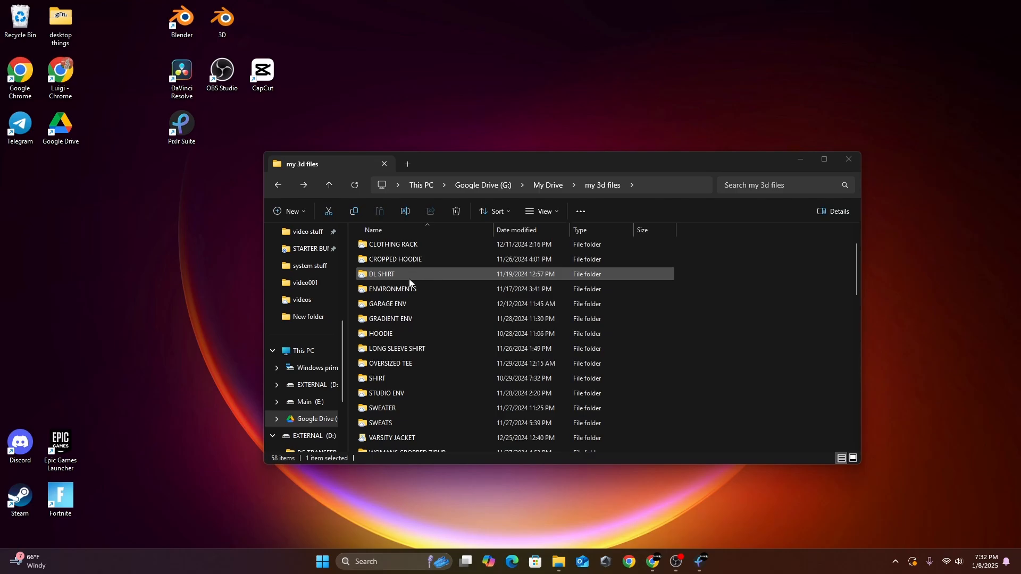
Step: Open the SHIRT folder inside my 3d files
left_click(395, 246)
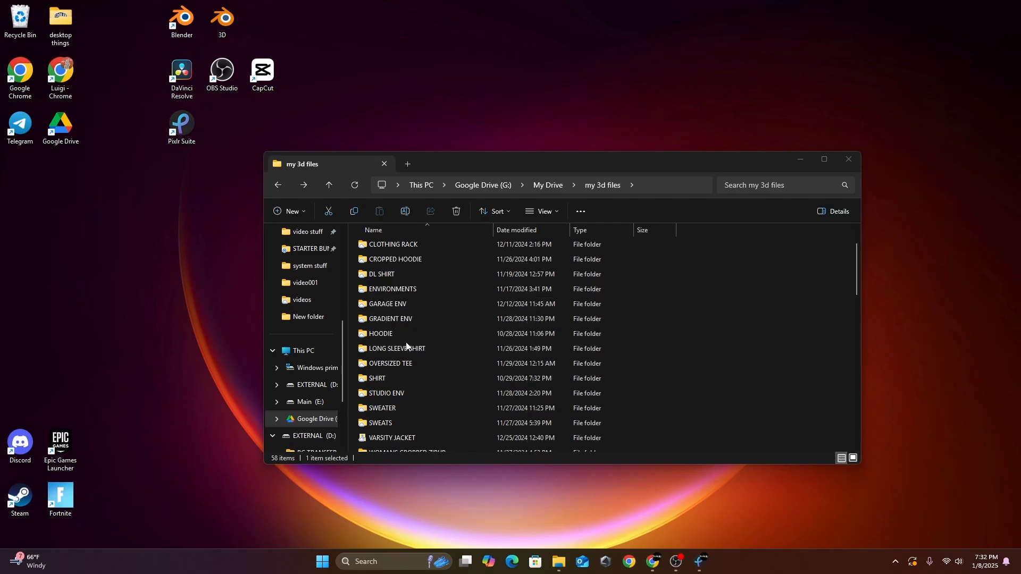
double_click(384, 378)
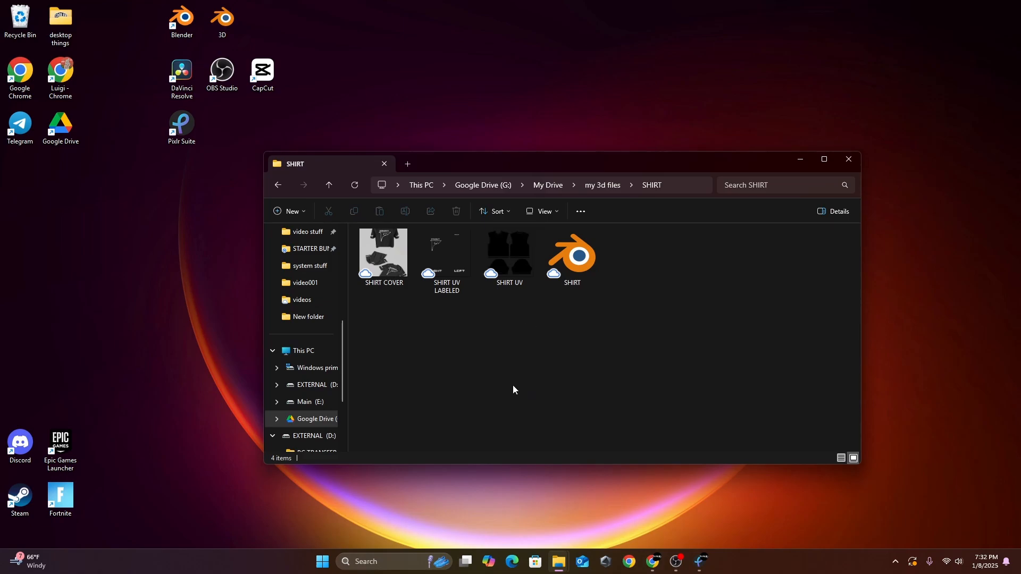
Step: View the SHIRT COVER, SHIRT UV LABELED and SHIRT UV images one after another, closing each
double_click(384, 272)
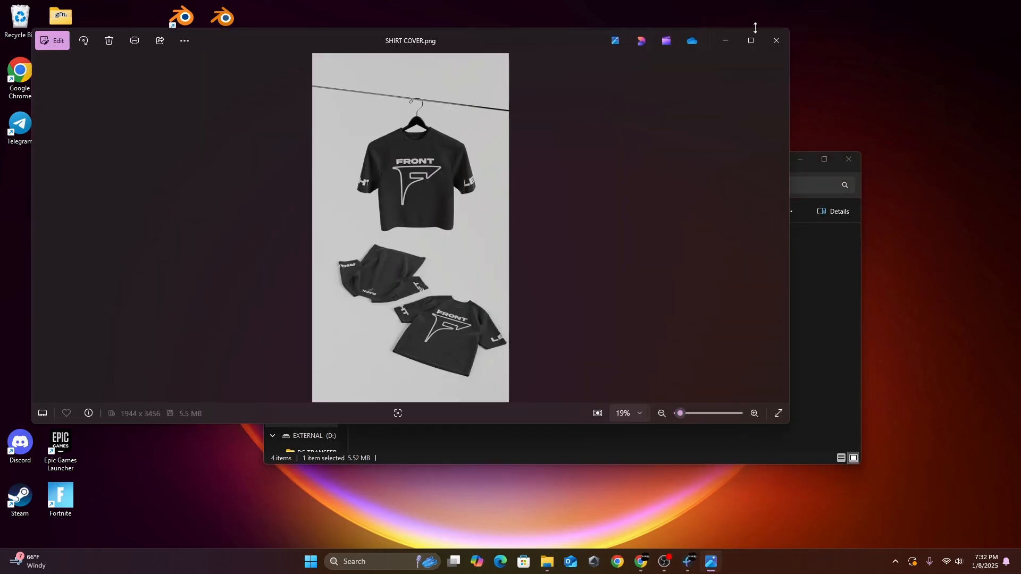
left_click(778, 40)
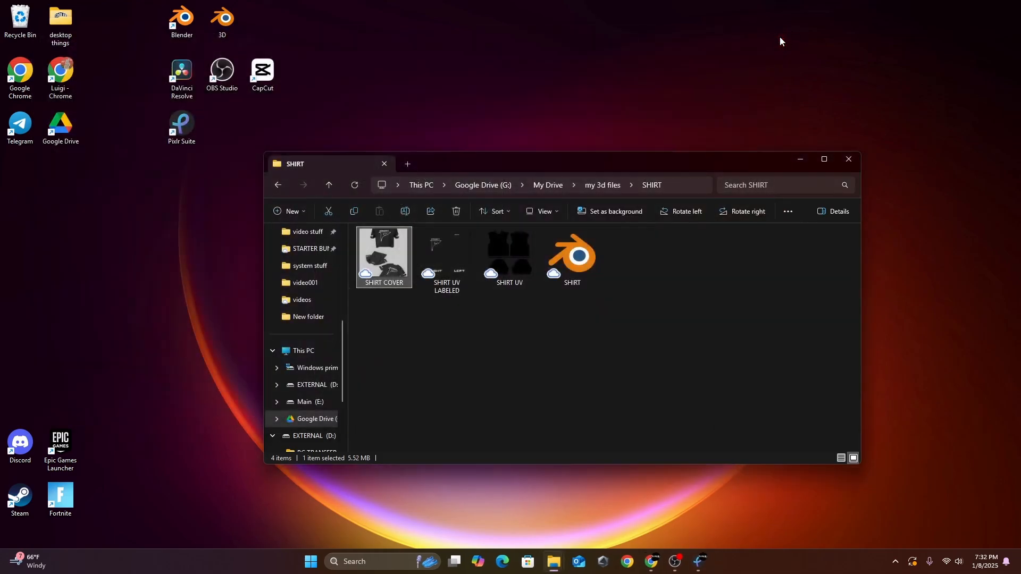
left_click(461, 256)
double_click(460, 256)
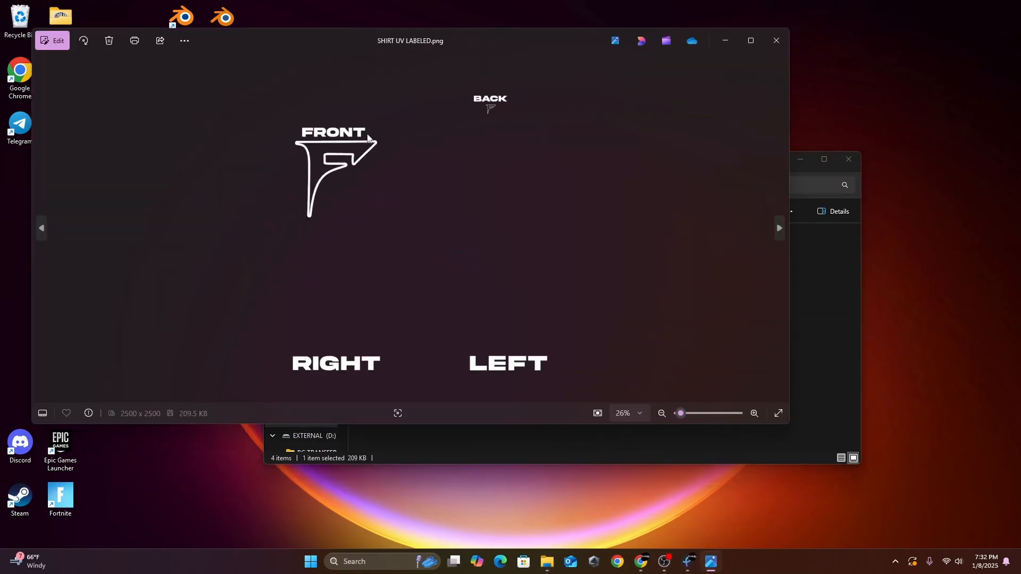
left_click(776, 49)
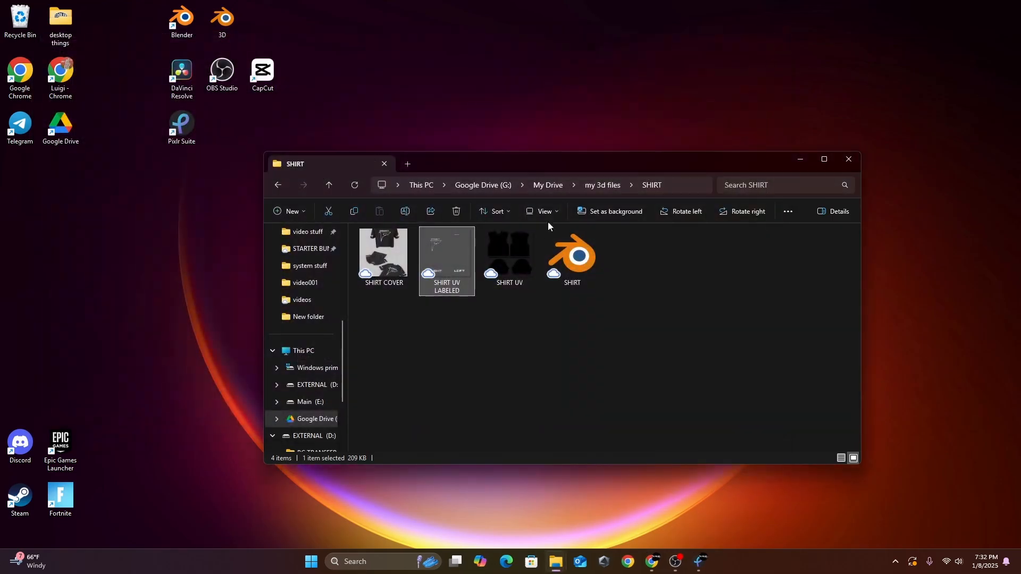
double_click(523, 250)
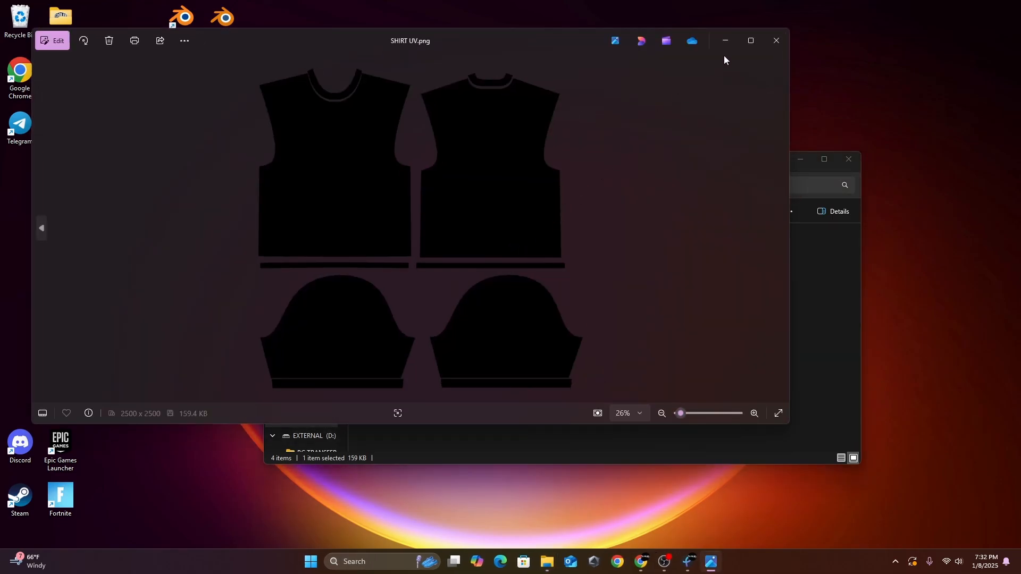
left_click(777, 41)
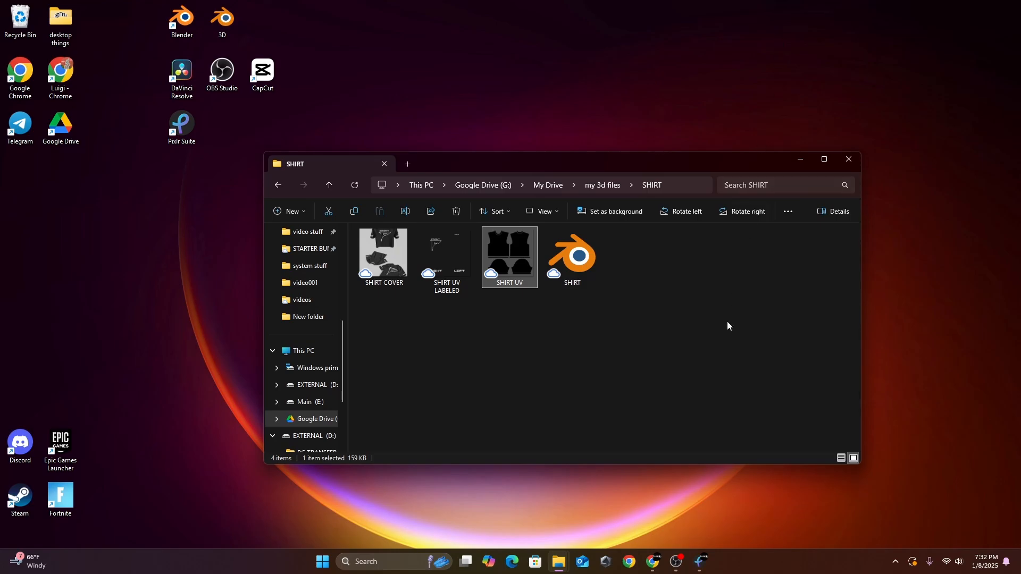
Step: Switch to Pixlr to look over the labeled shirt template and its layers, and return to the SHIRT folder
left_click(700, 562)
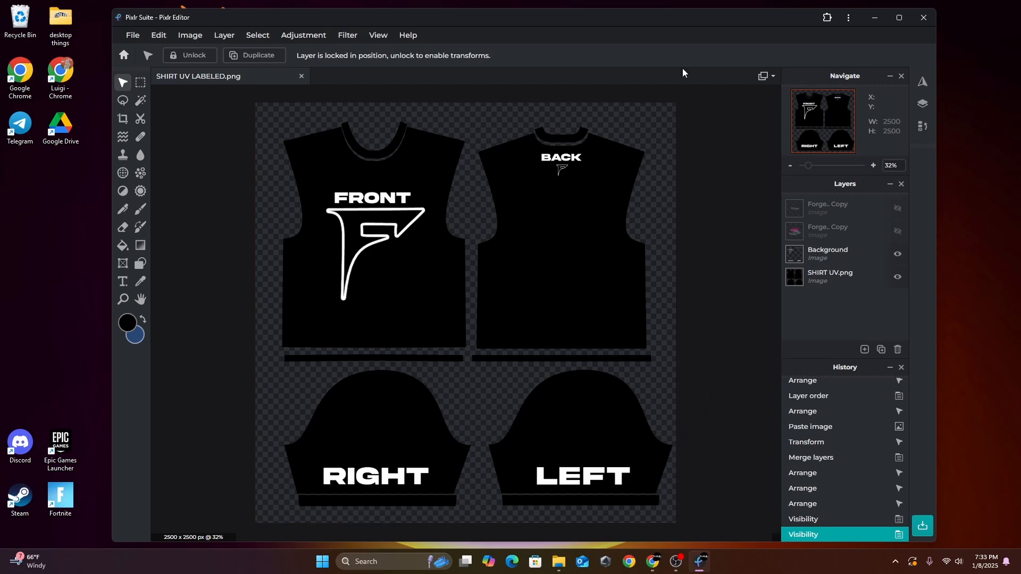
left_click(874, 18)
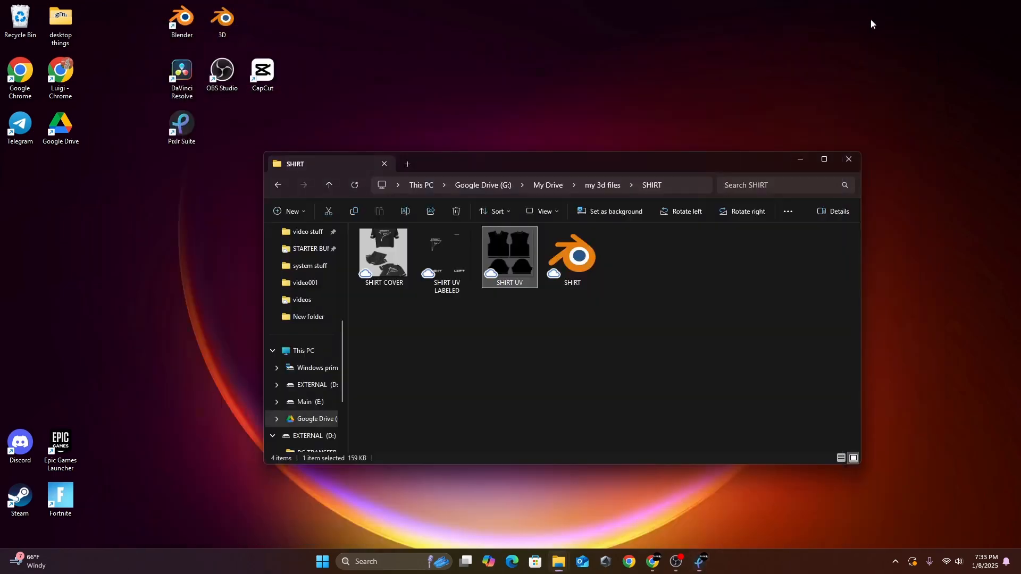
left_click(700, 562)
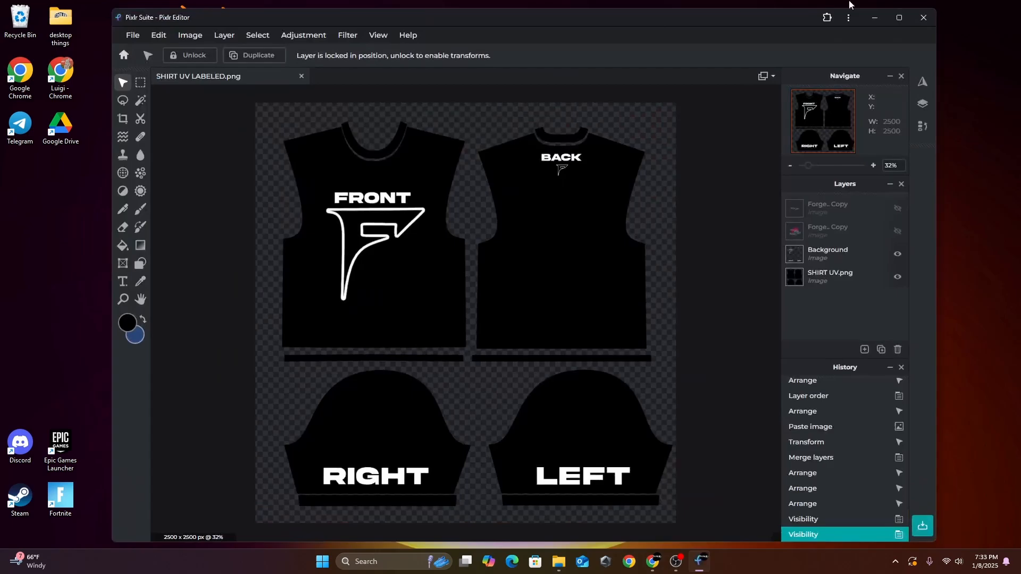
left_click(883, 17)
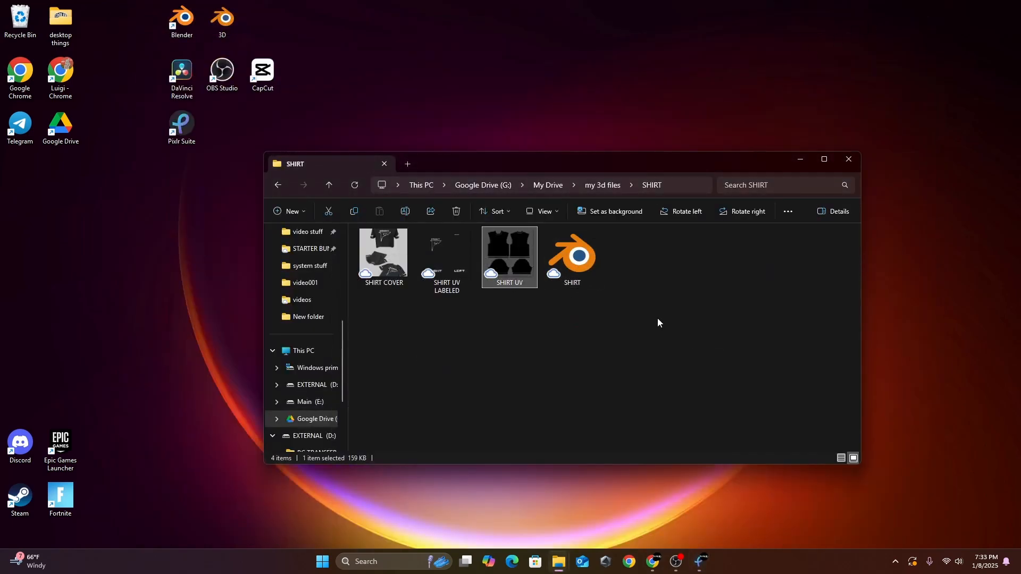
Step: Open the SHIRT Blender file from the folder and dismiss the asset bar tip
left_click(571, 264)
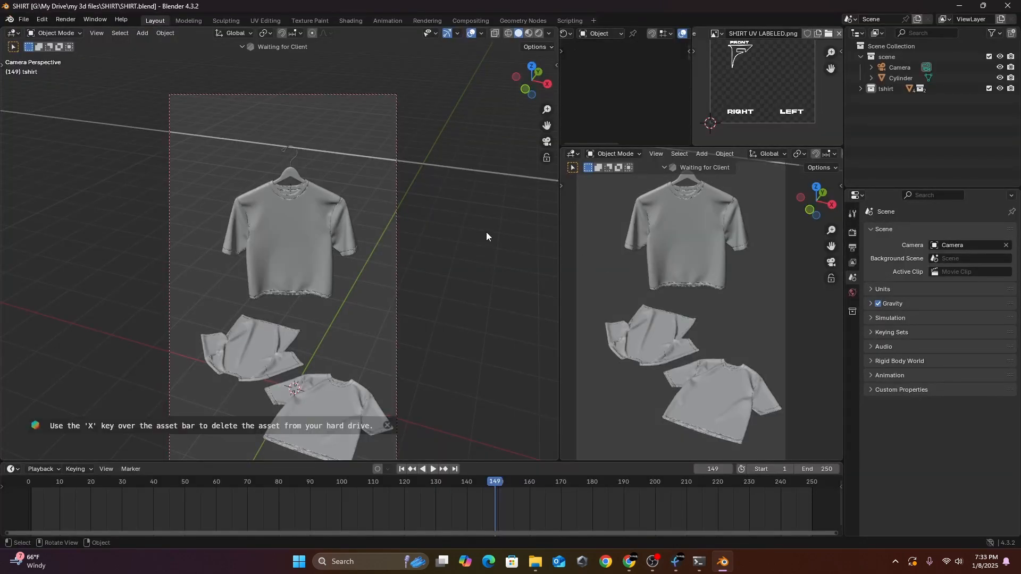
left_click(384, 426)
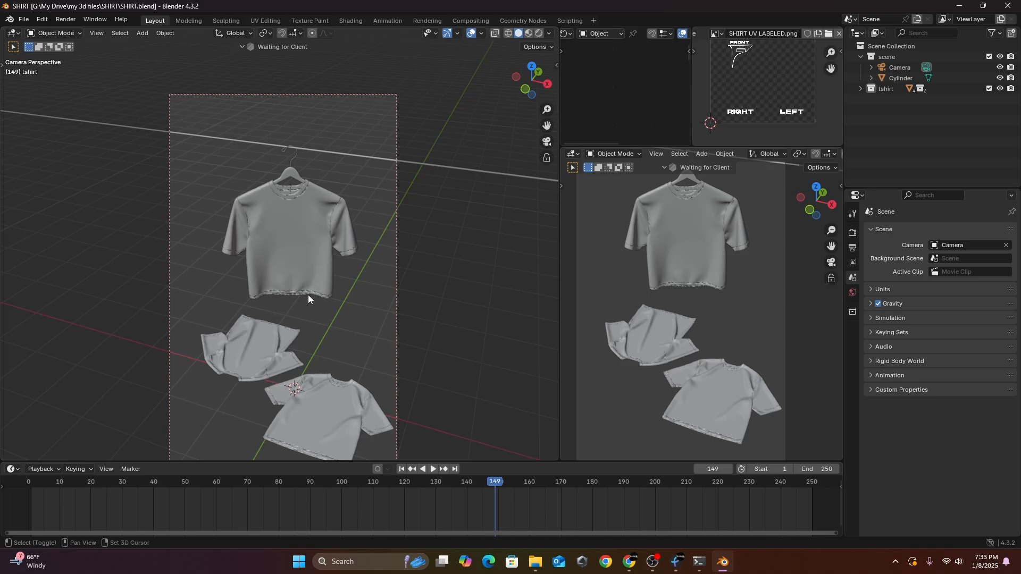
left_click_drag(308, 294, 294, 212)
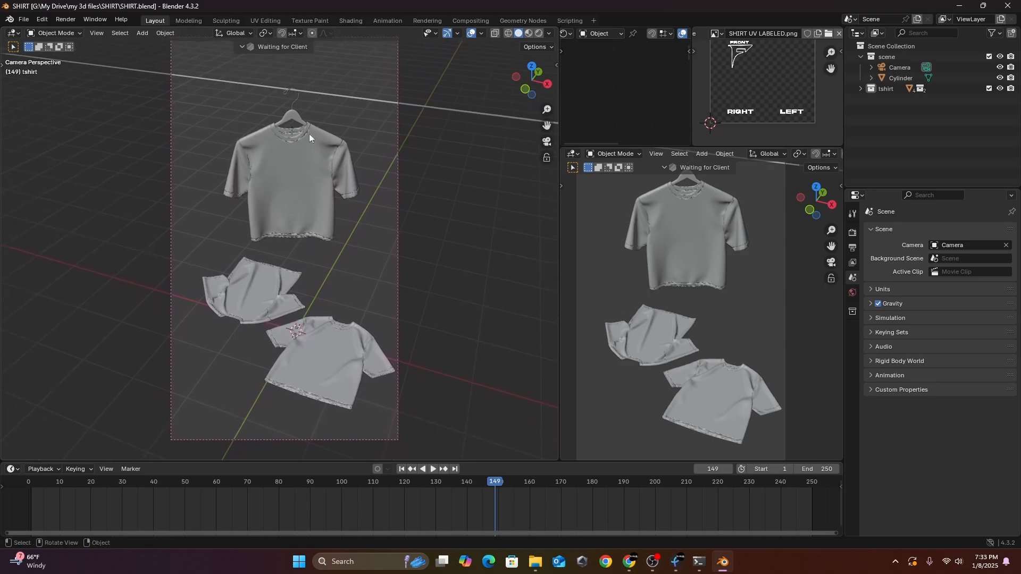
Step: Exclude the scene collection from the view layer, leaving the tshirt collection enabled
left_click(989, 57)
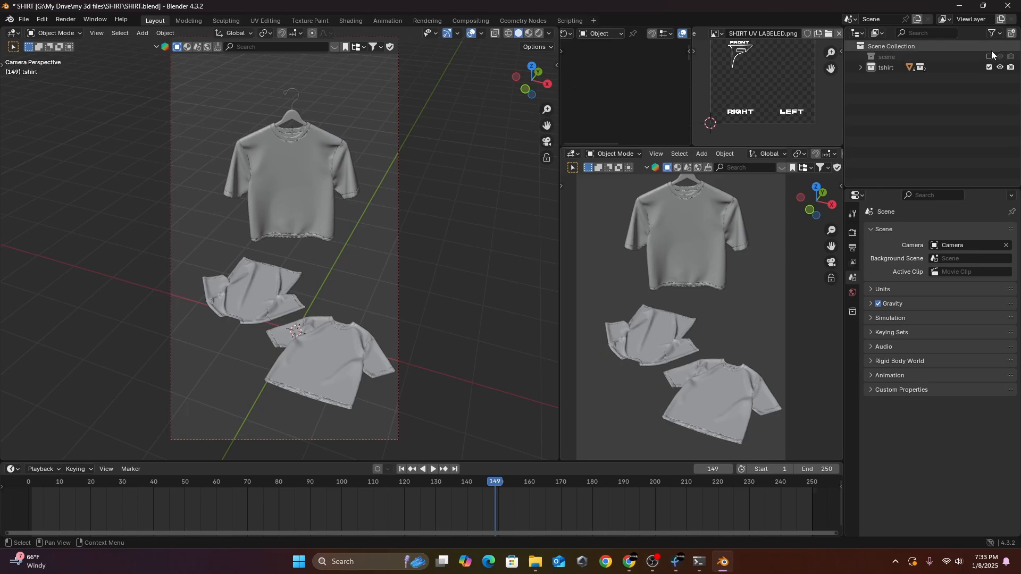
left_click(988, 57)
left_click(989, 56)
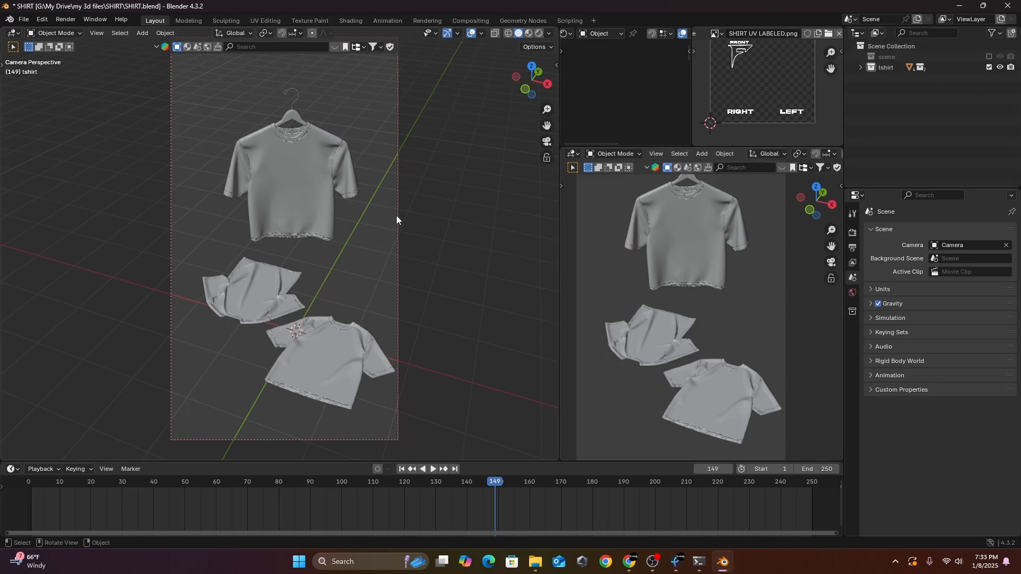
Step: Set the smaller 3D viewport to Rendered shading with the whole camera frame in view
scroll(705, 286, "down", 2)
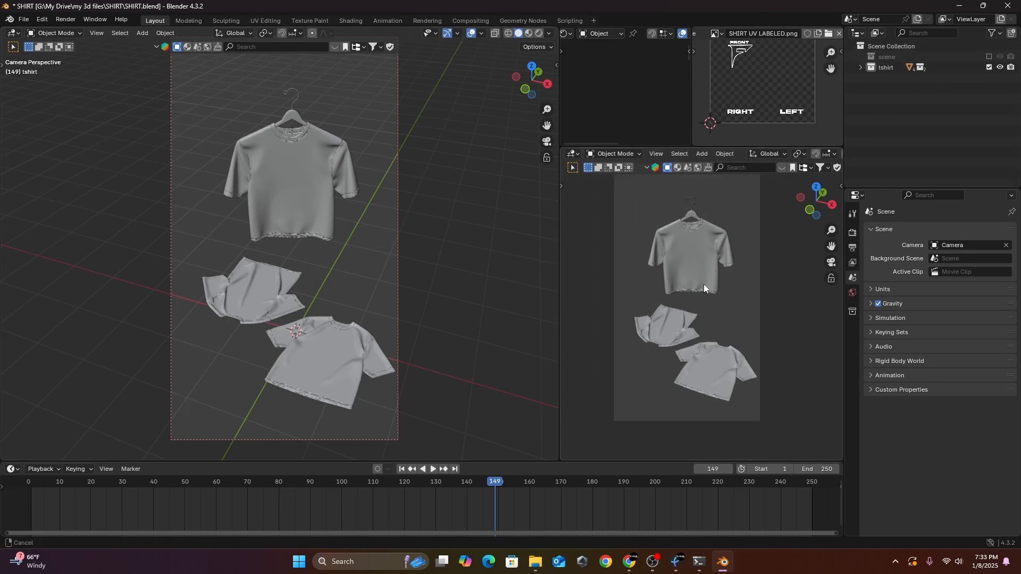
left_click_drag(704, 285, 695, 308)
key("z")
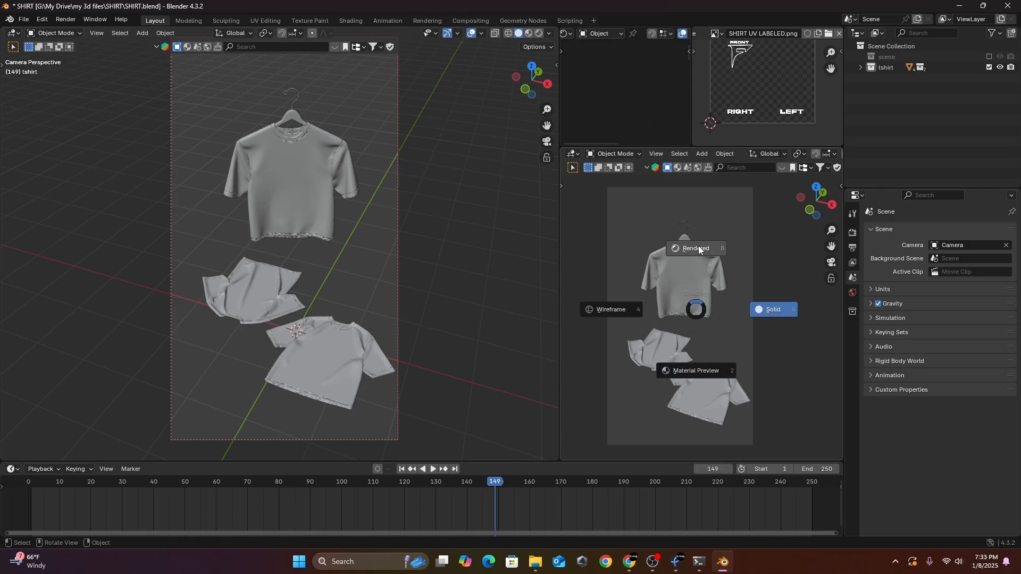
left_click(698, 248)
left_click_drag(718, 261, 827, 255)
left_click(831, 262)
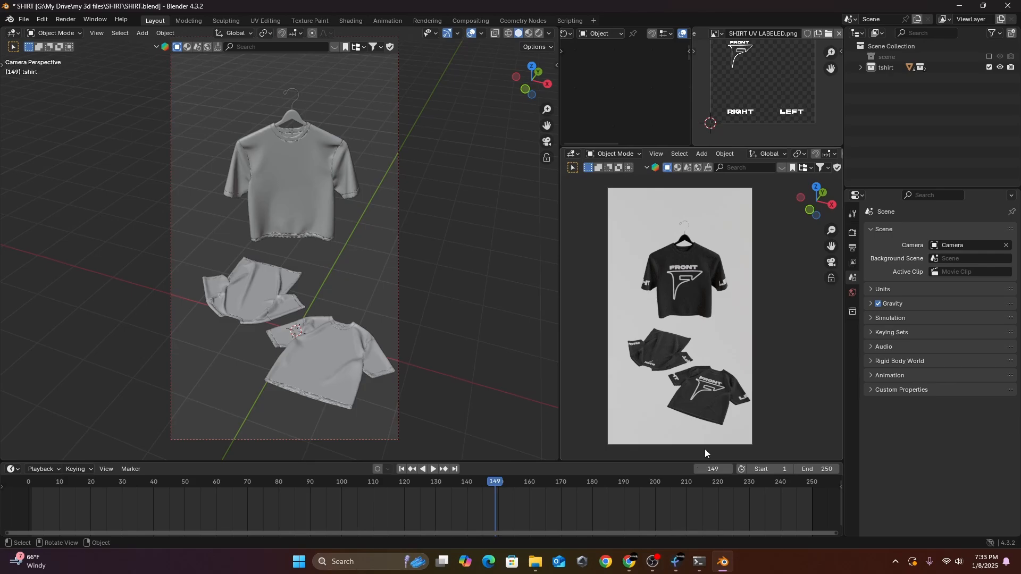
left_click(683, 562)
left_click(86, 189)
Step: Enlarge the shader editor area and select the hanging shirt to bring its SHIRT UV LABELED.png texture node into view
left_click_drag(663, 145, 659, 193)
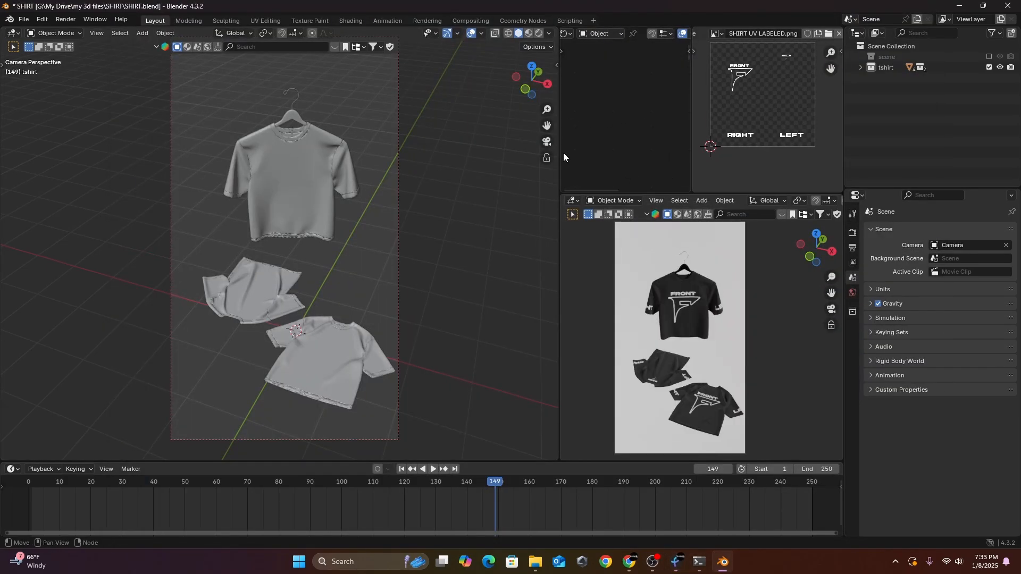
left_click_drag(559, 155, 500, 160)
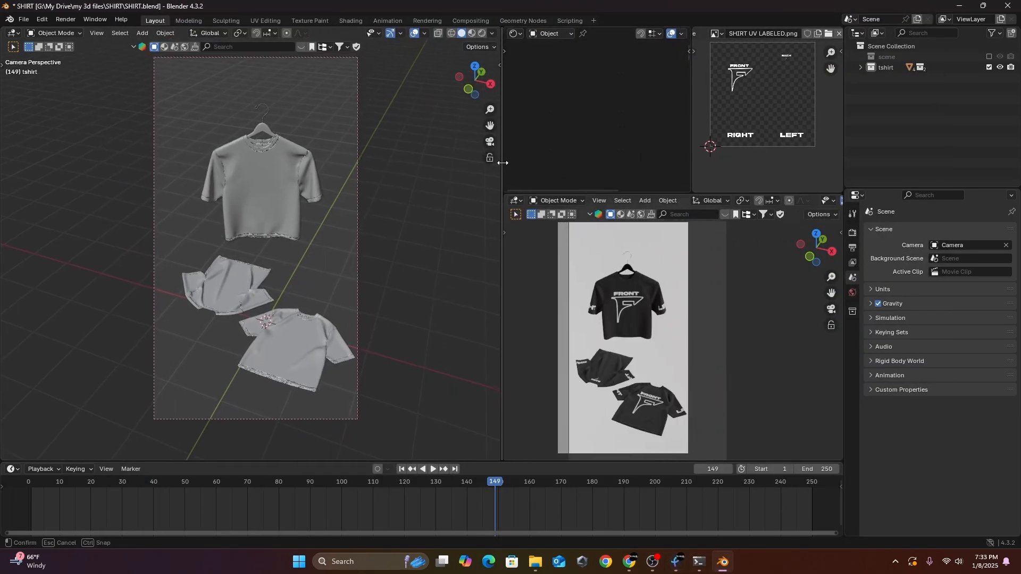
left_click(256, 189)
scroll(552, 118, "down", 2)
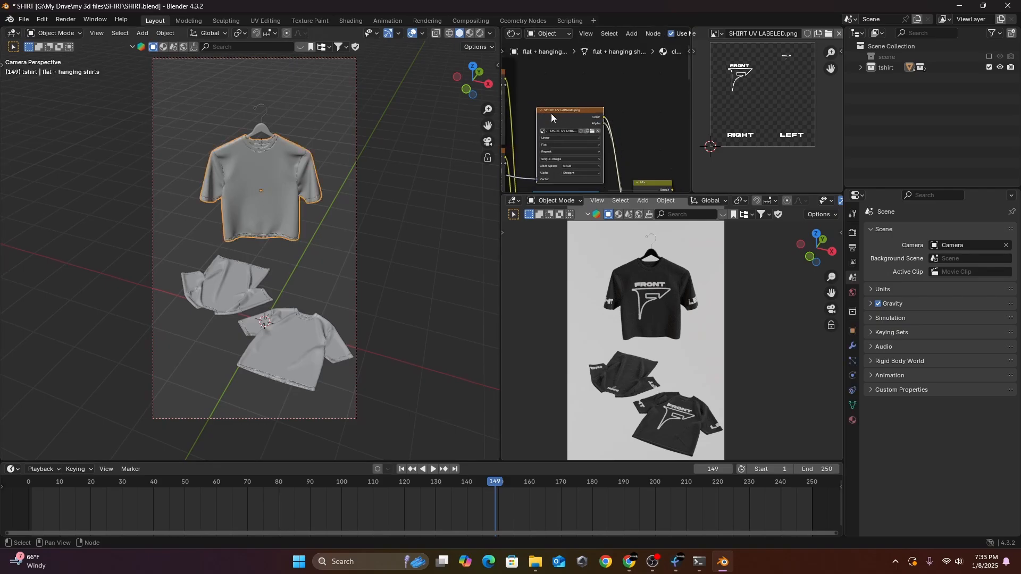
left_click_drag(555, 120, 604, 79)
left_click(580, 89)
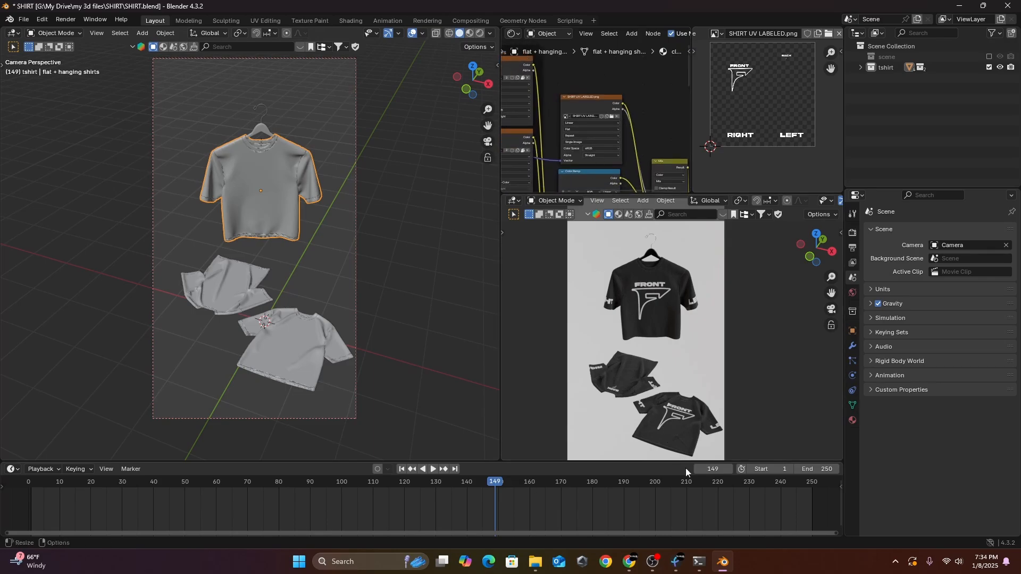
Step: Switch to Pixlr and fill the SHIRT UV.png layer with the pink color #E67F7F
left_click(677, 562)
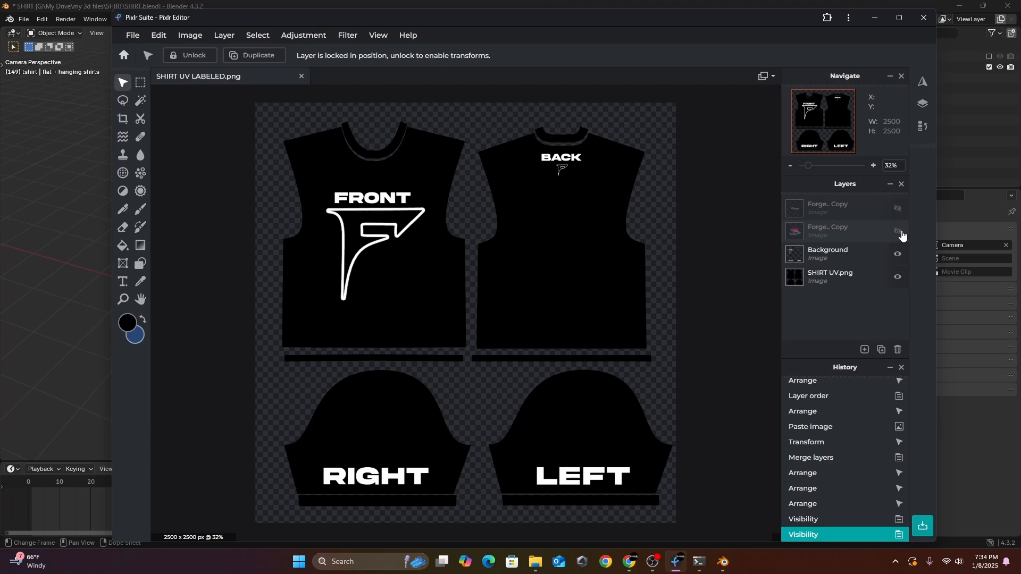
left_click(843, 275)
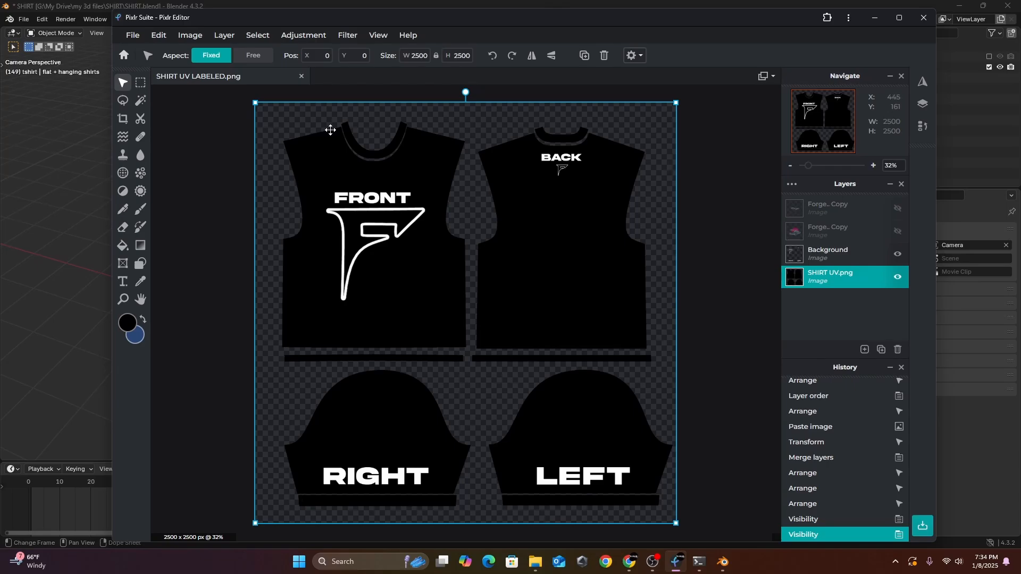
left_click(301, 35)
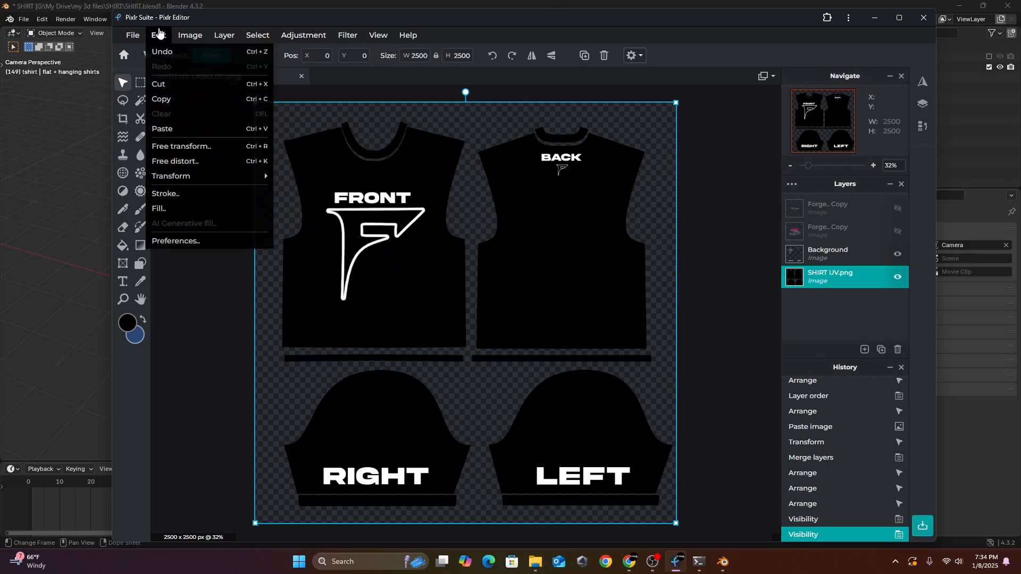
mouse_move(159, 35)
left_click(159, 208)
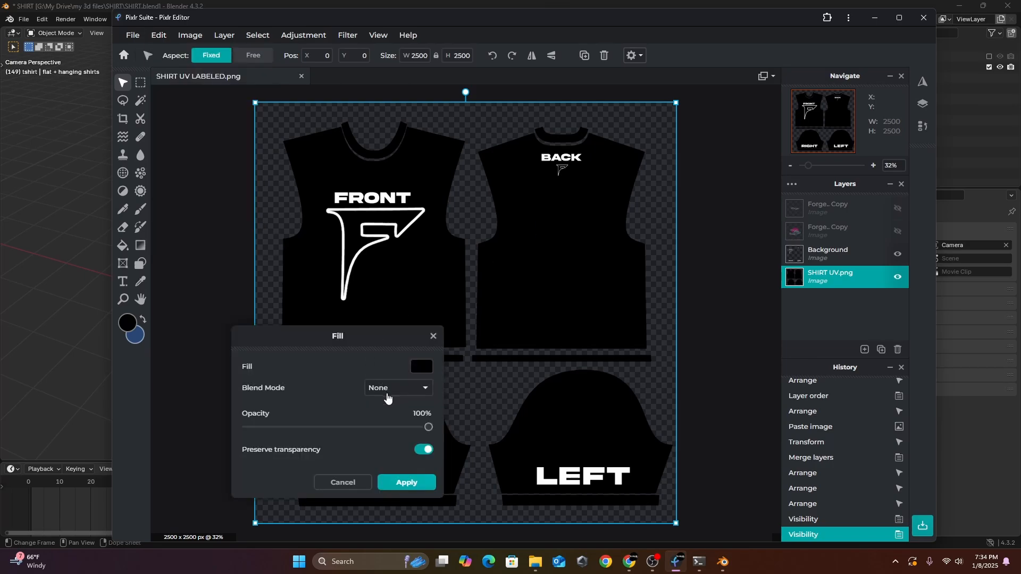
left_click(430, 362)
left_click_drag(317, 358, 329, 336)
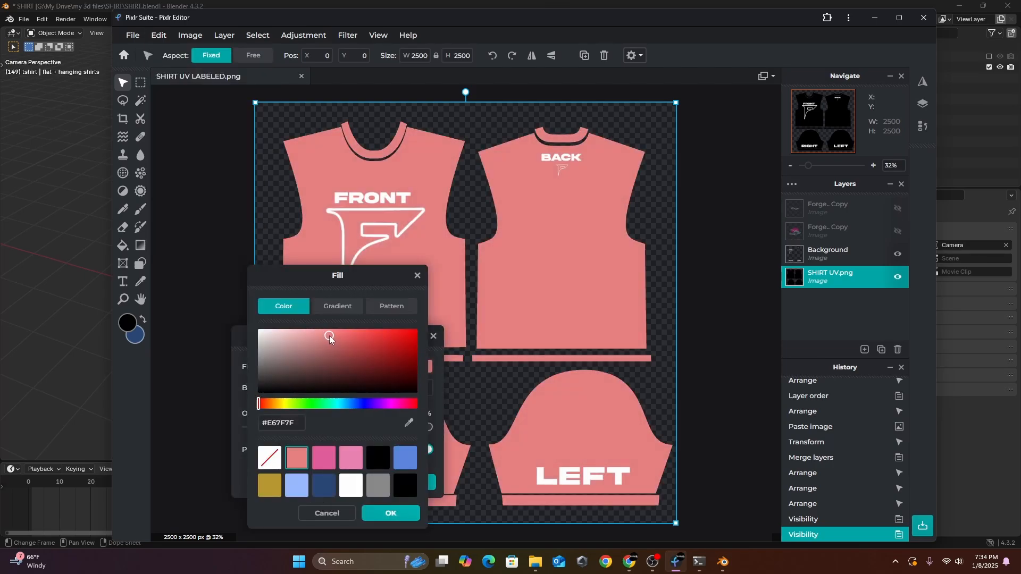
left_click(401, 513)
left_click(412, 483)
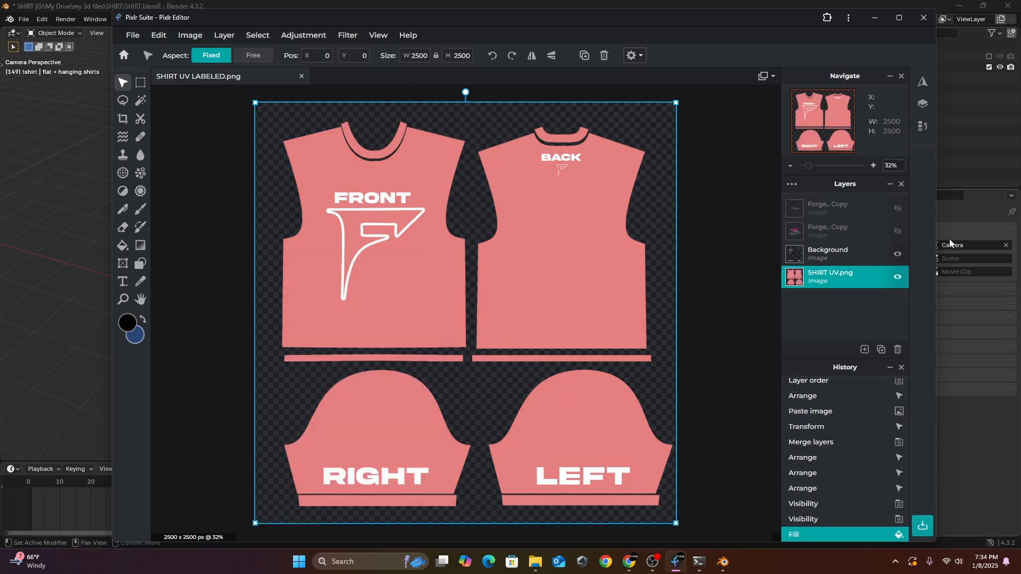
Step: Show both Forge graphic layers and hide the Background layer that holds the placement labels
left_click(744, 267)
left_click(868, 234)
left_click(898, 232)
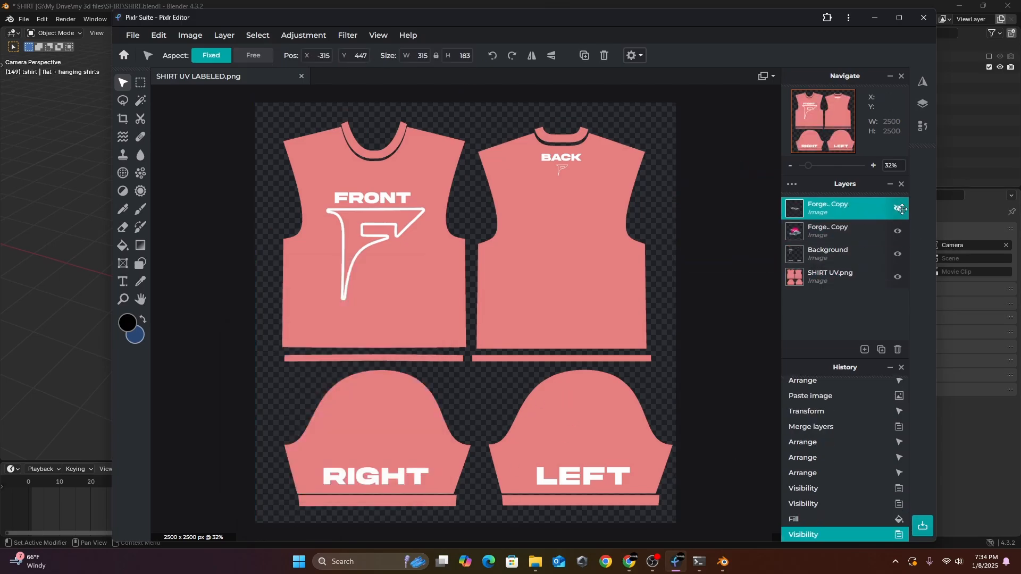
left_click(897, 209)
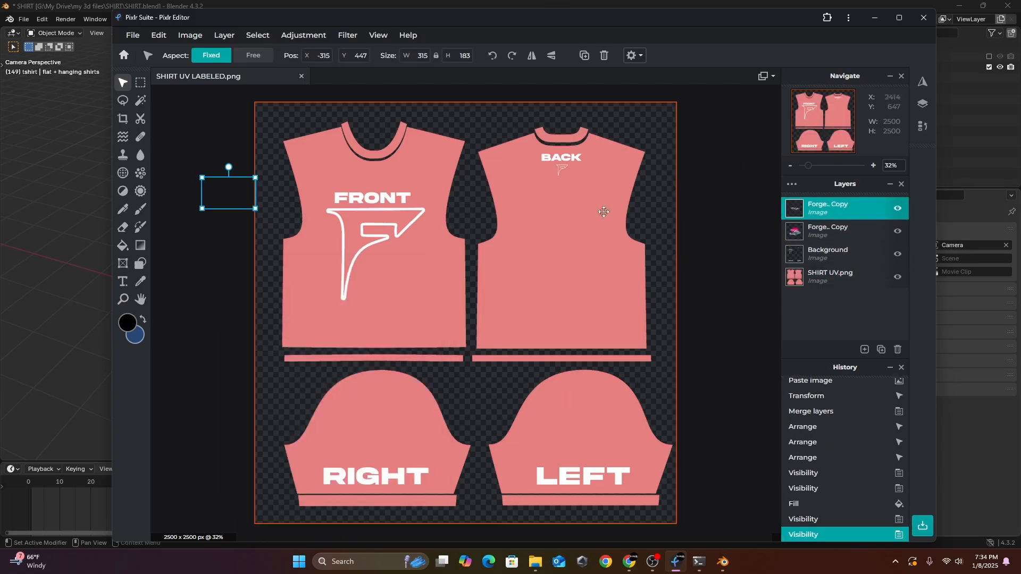
left_click(897, 254)
Step: Move the small Forge wordmark onto the shirt's front chest and the Forge car graphic onto the upper back
left_click_drag(221, 197, 393, 196)
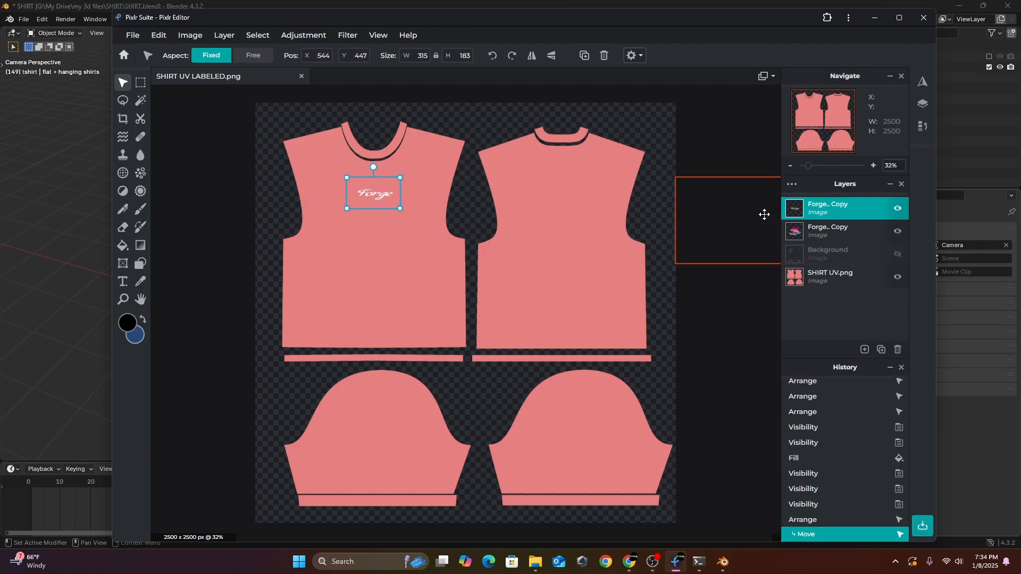
left_click_drag(764, 214, 582, 213)
left_click(734, 212)
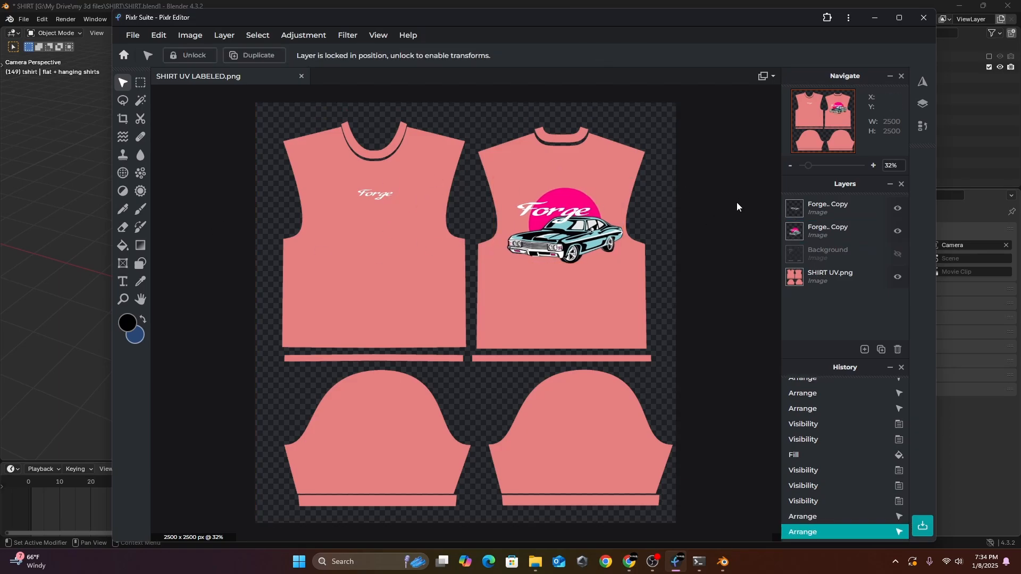
Step: Hide the SHIRT UV.png layer and save the graphics as transparent PNG SHIRT UV LABELED in the STARTER BUNDLE ASSET PACK folder
left_click(897, 280)
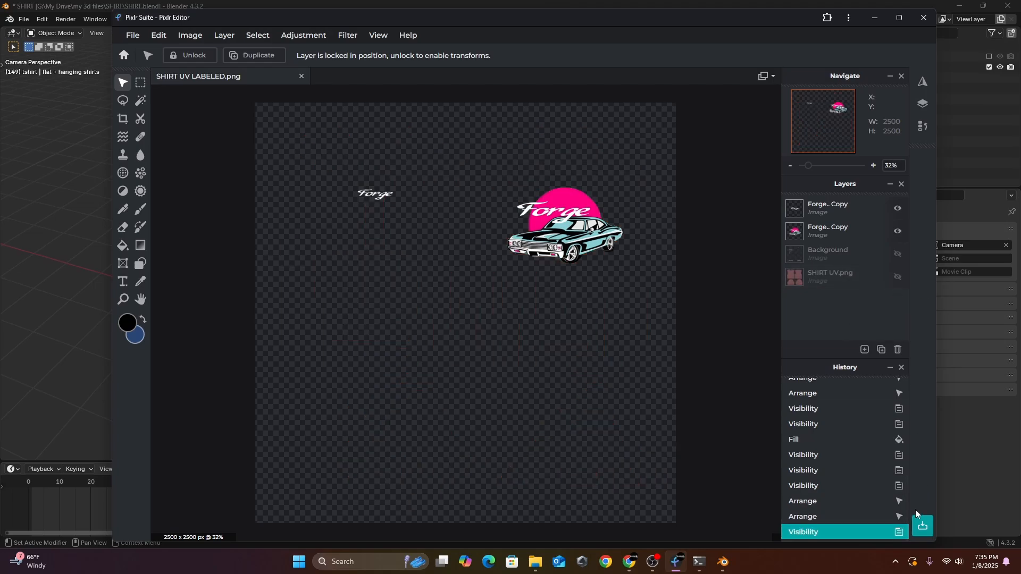
left_click(923, 525)
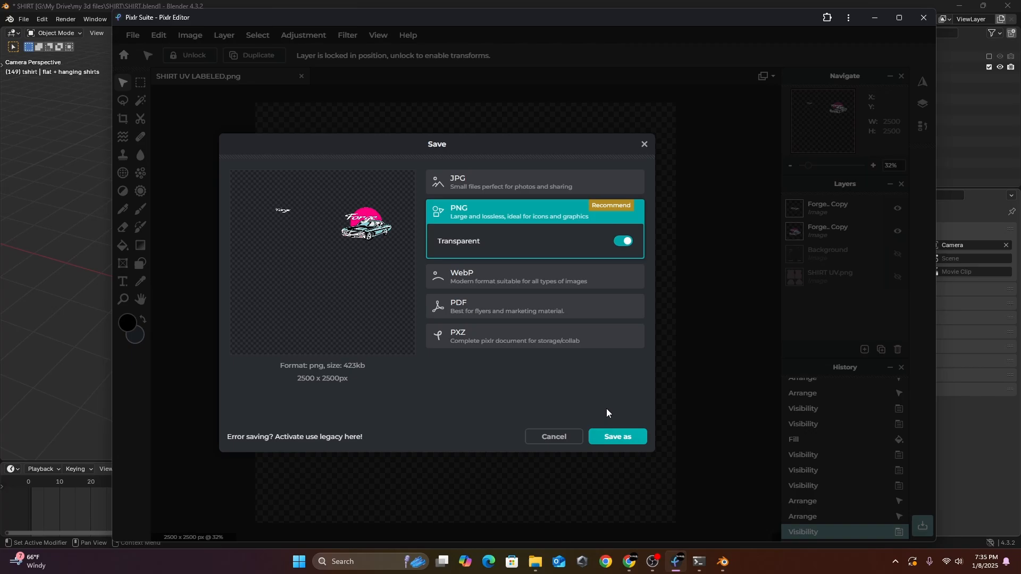
left_click(621, 437)
scroll(175, 178, "up", 3)
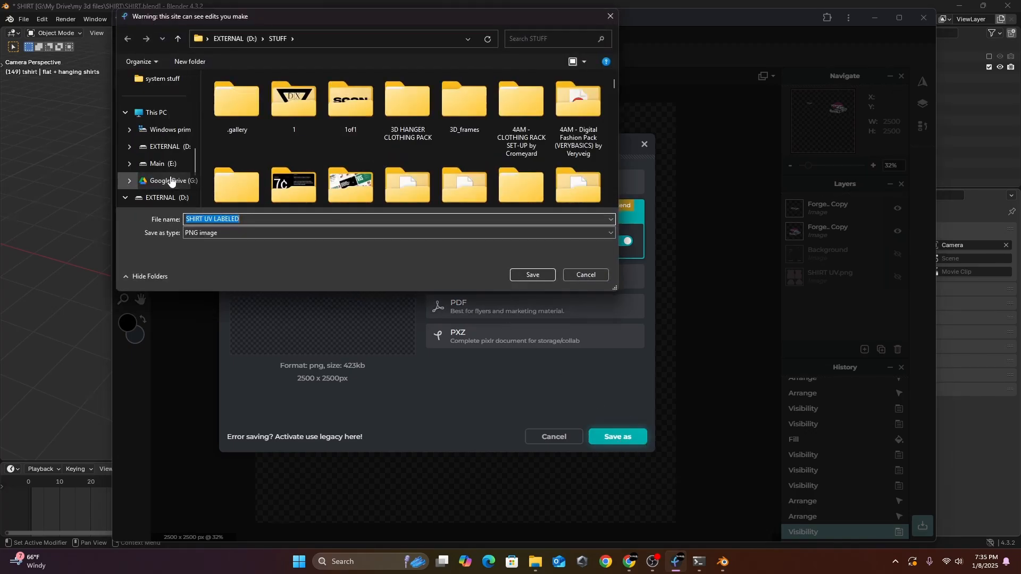
left_click(159, 114)
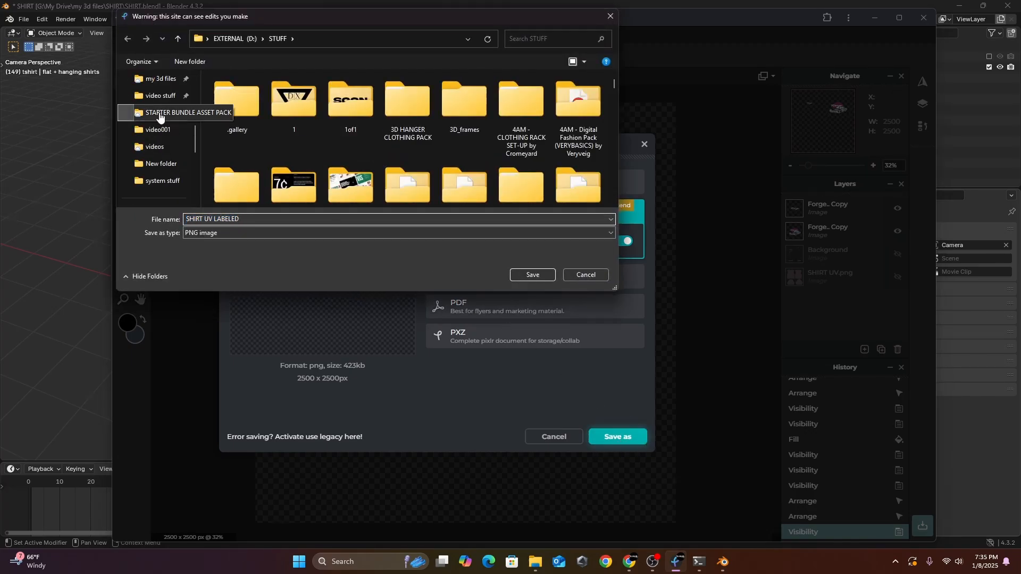
left_click(526, 274)
Step: Switch to Blender and replace the shirt texture node's image with SHIRT UV LABELED.png from the STARTER BUNDLE ASSET PACK folder
left_click(87, 182)
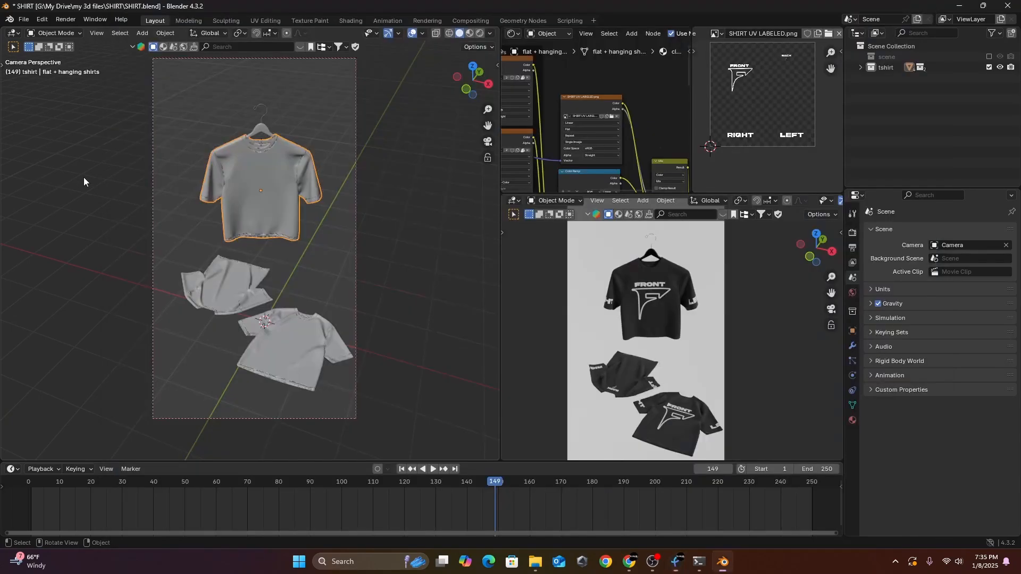
left_click(617, 116)
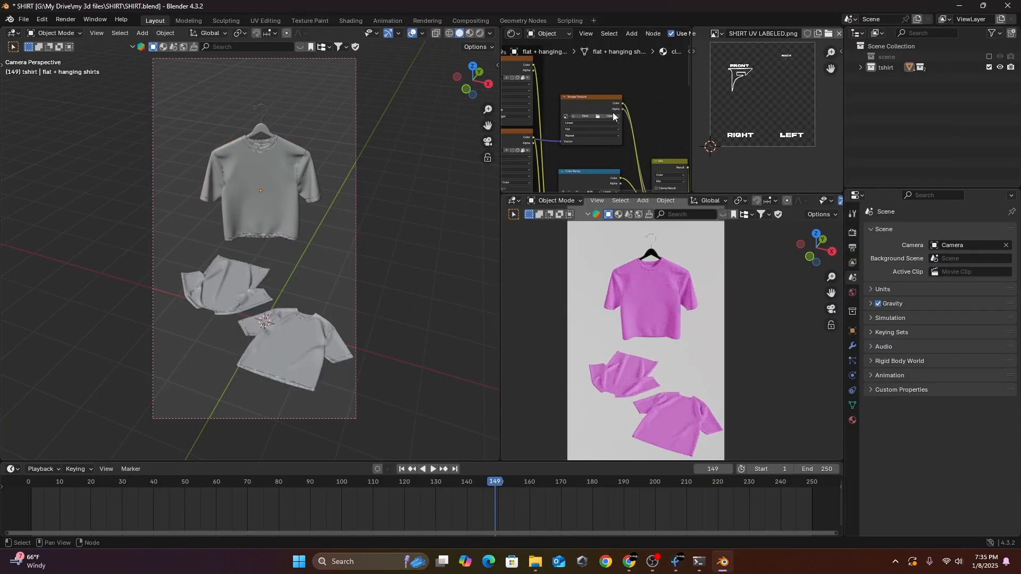
left_click(611, 116)
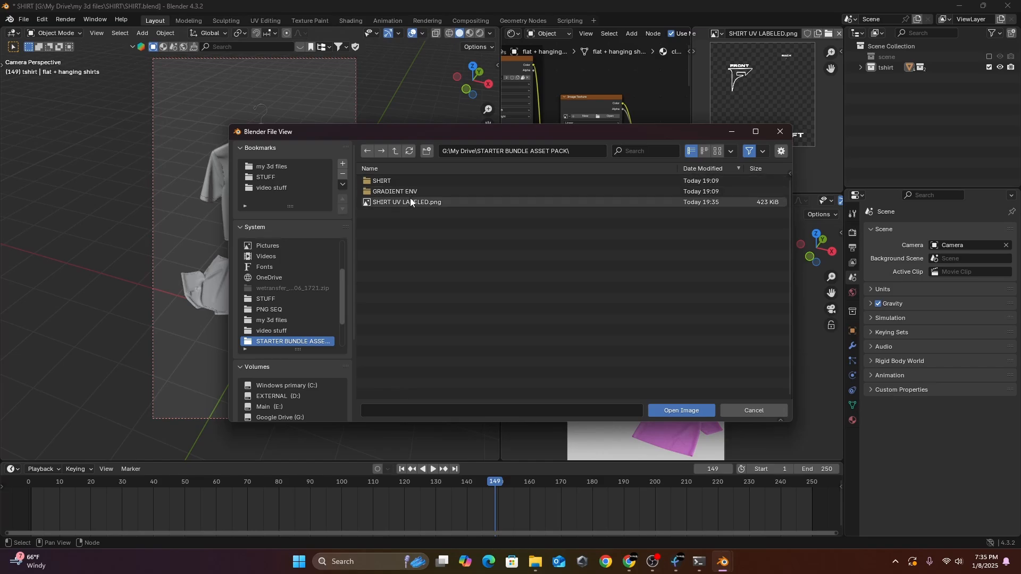
double_click(409, 199)
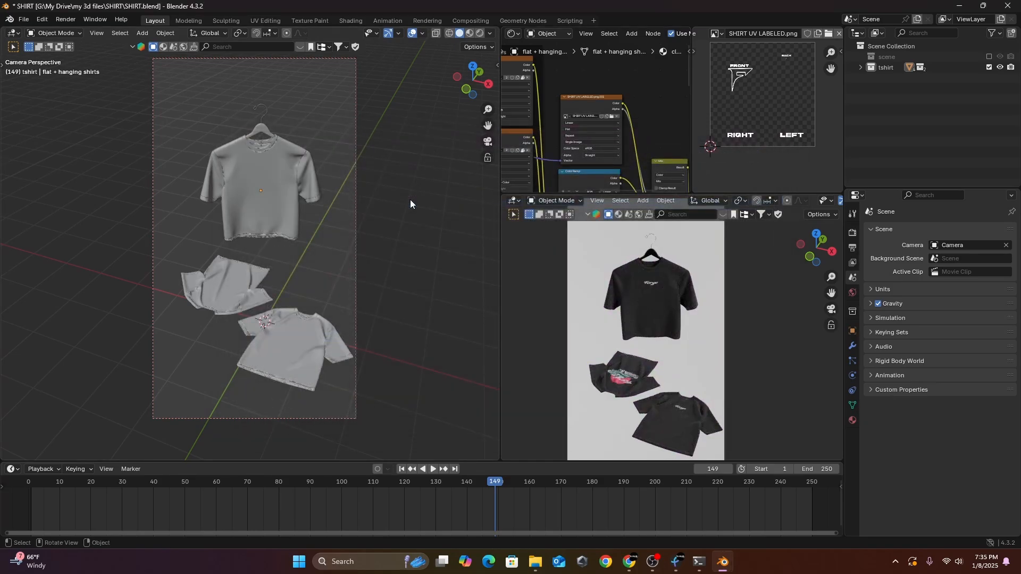
scroll(649, 287, "up", 5)
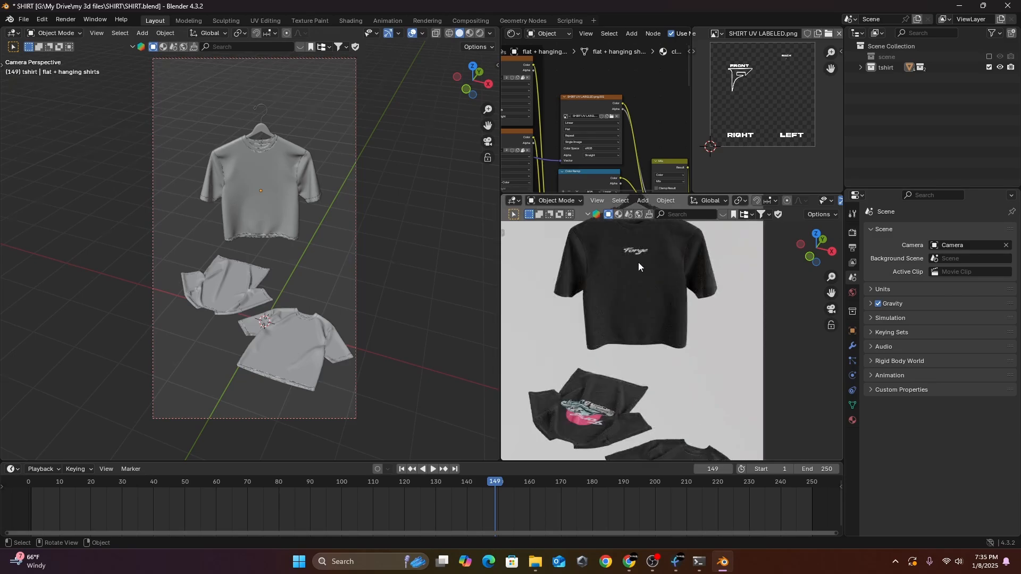
scroll(638, 273, "up", 4)
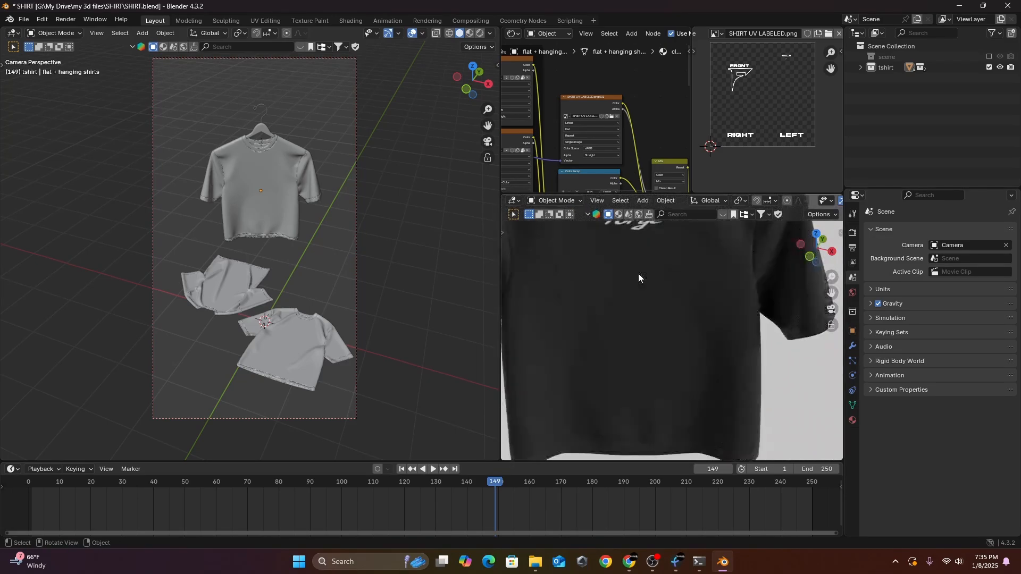
scroll(633, 308, "down", 8)
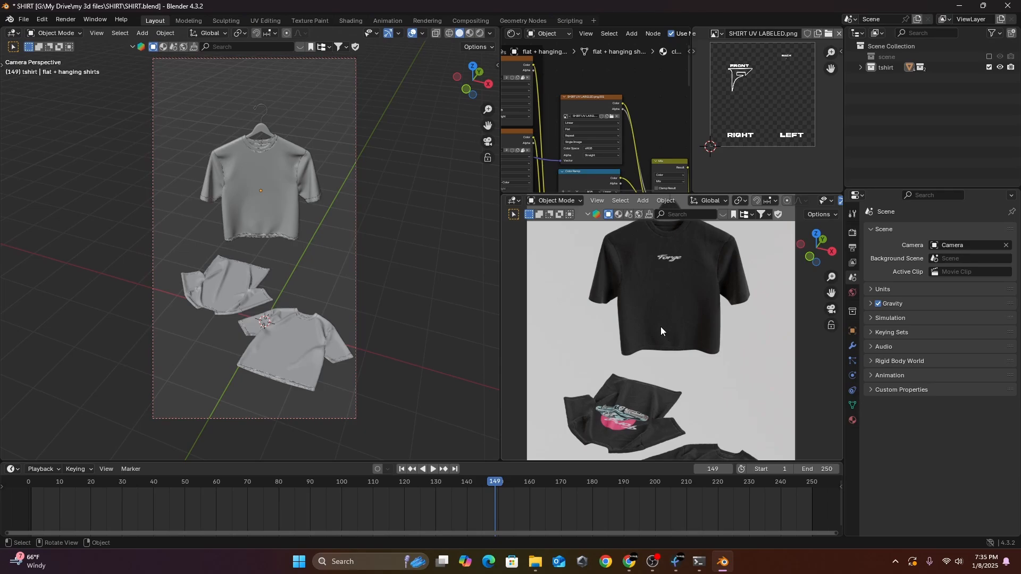
Step: Switch to Pixlr, show the pink SHIRT UV.png layer and save the design as transparent PNG SHIRT UV LABELED(1)
left_click(676, 562)
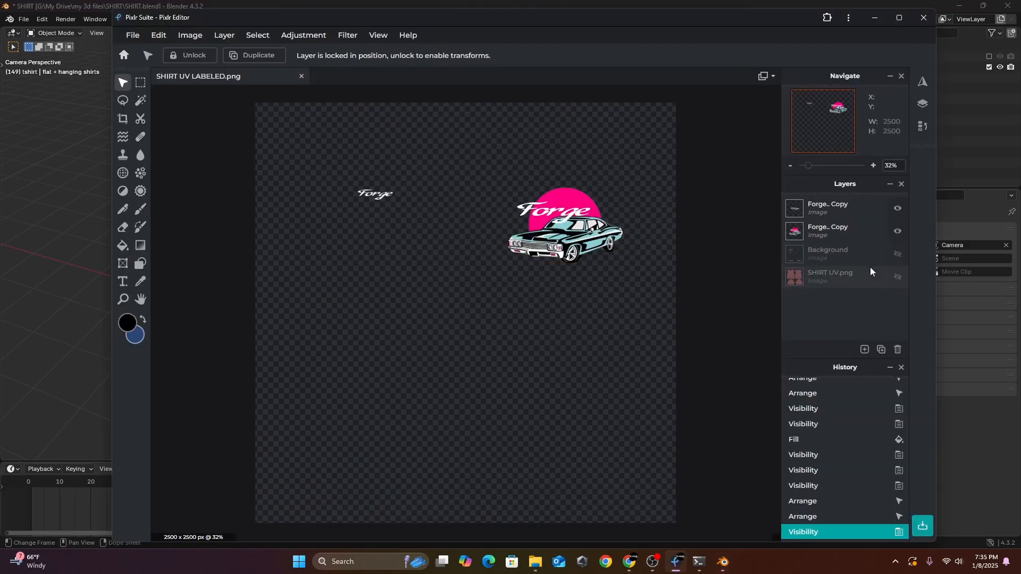
left_click(898, 277)
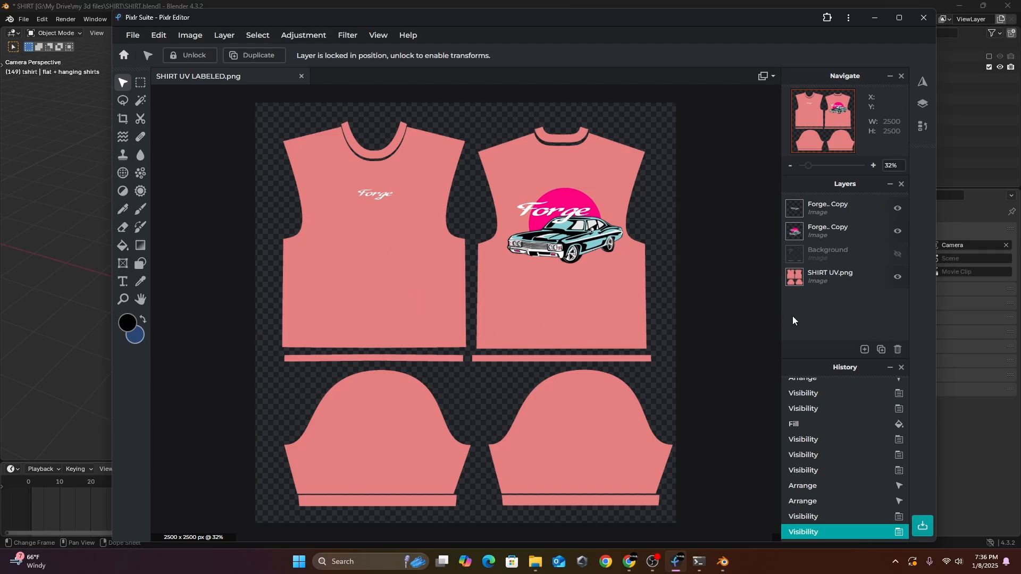
left_click(922, 527)
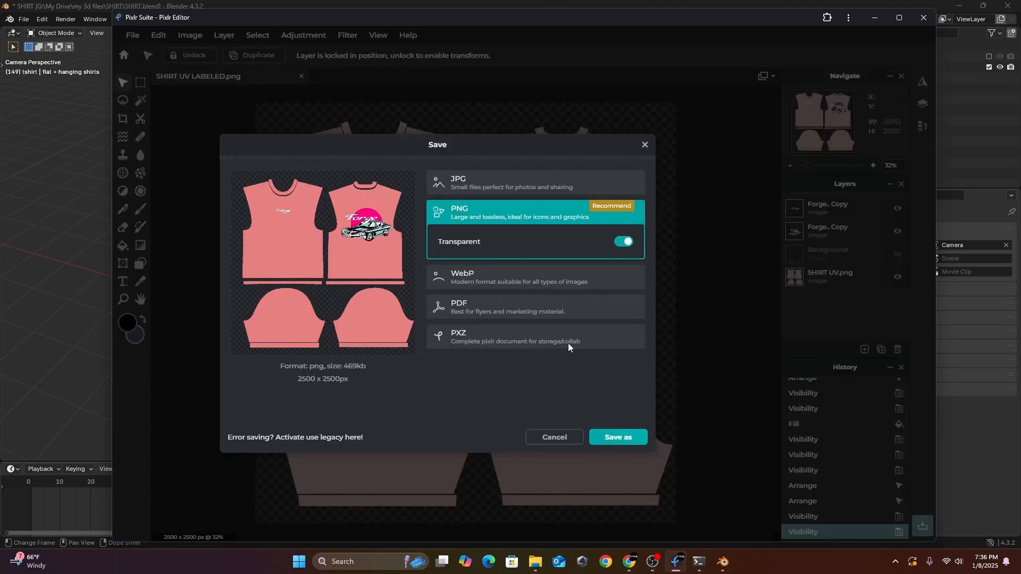
left_click(632, 438)
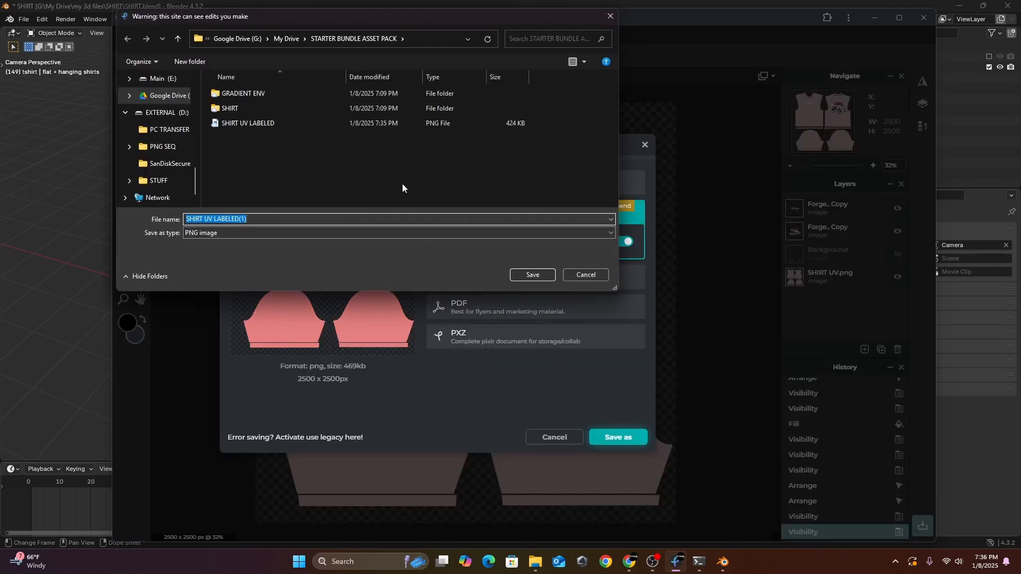
left_click(518, 272)
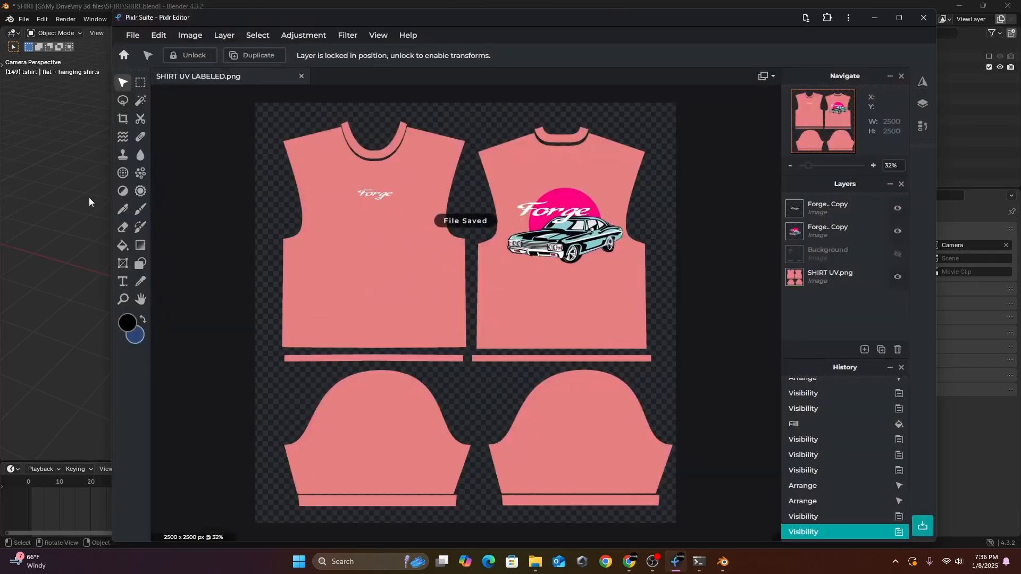
Step: Back in Blender, duplicate the shirt's image texture node and load SHIRT UV LABELED(1).png into the copy
key("alt+Tab")
left_click(584, 99)
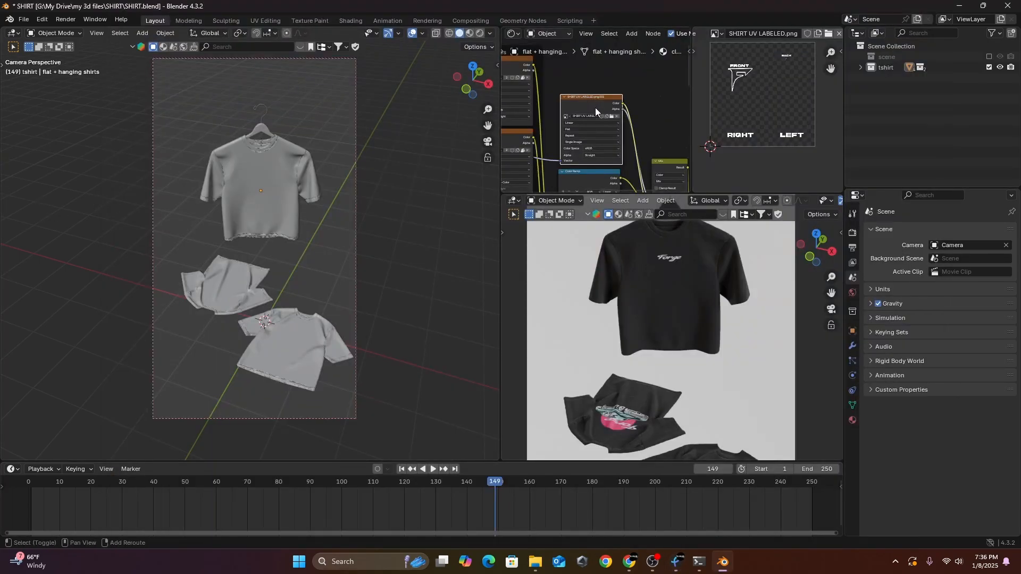
key("shift+d")
left_click(597, 67)
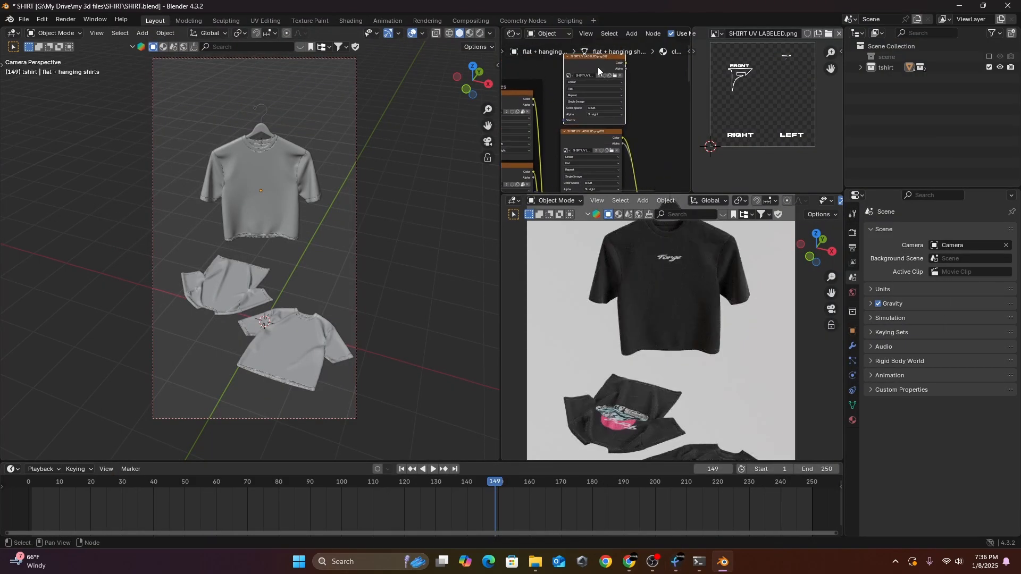
left_click(617, 75)
left_click(614, 75)
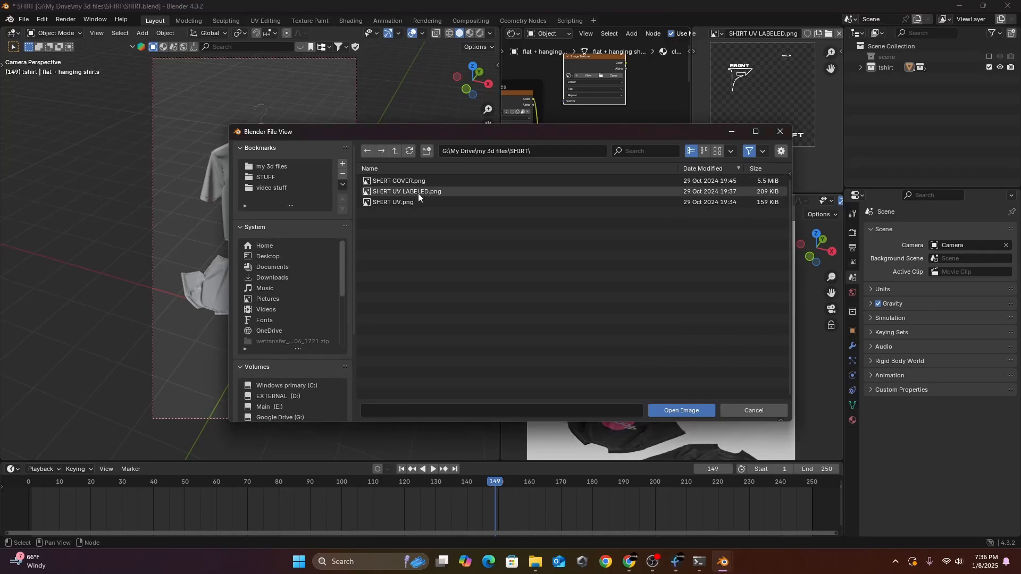
scroll(279, 398, "down", 3)
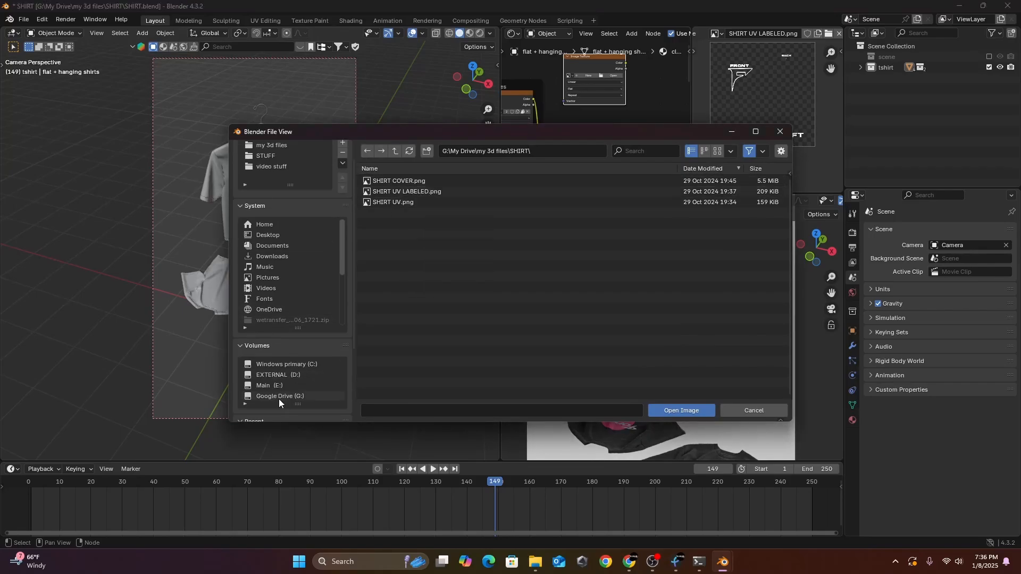
left_click(286, 397)
double_click(404, 202)
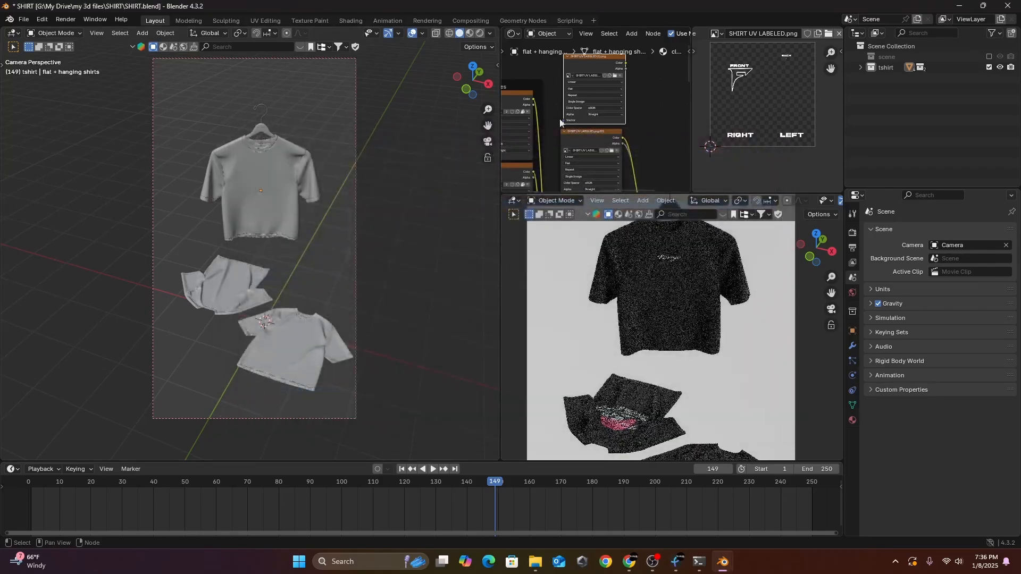
Step: Display SHIRT UV LABELED(1).png in the image editor and delete the duplicate texture node
left_click(593, 75)
key("ctrl+c")
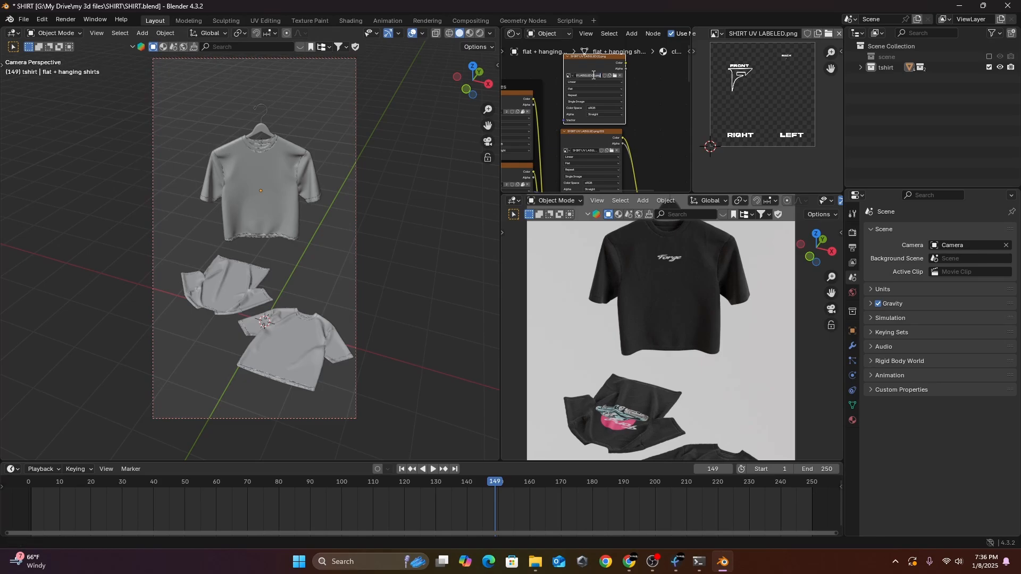
left_click(758, 85)
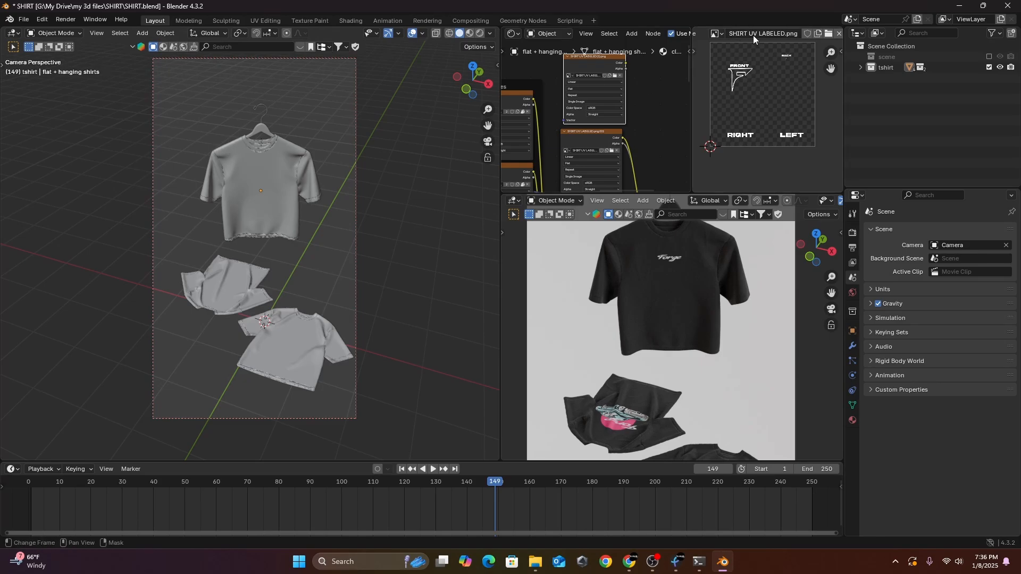
left_click(719, 34)
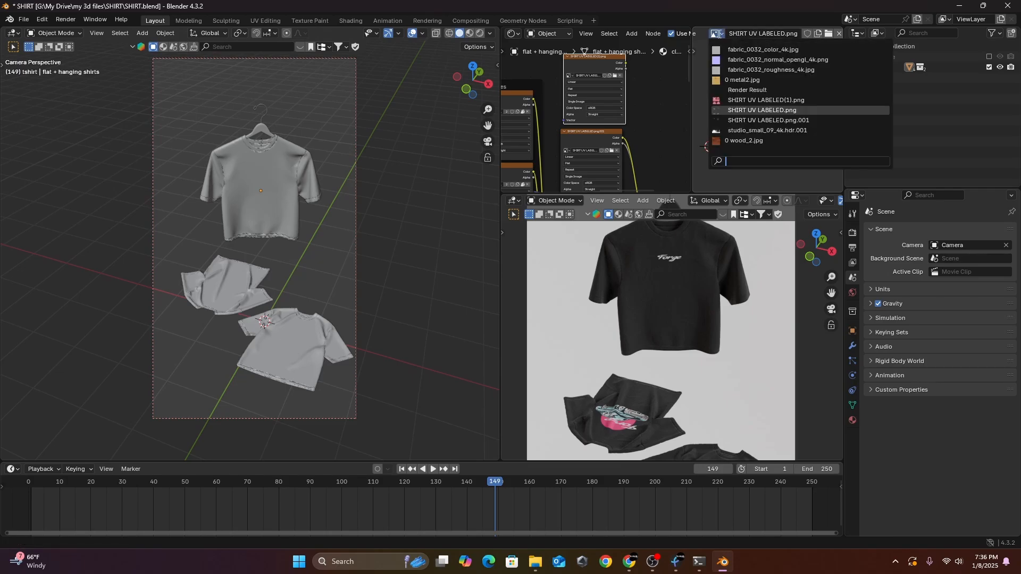
key("ctrl+v")
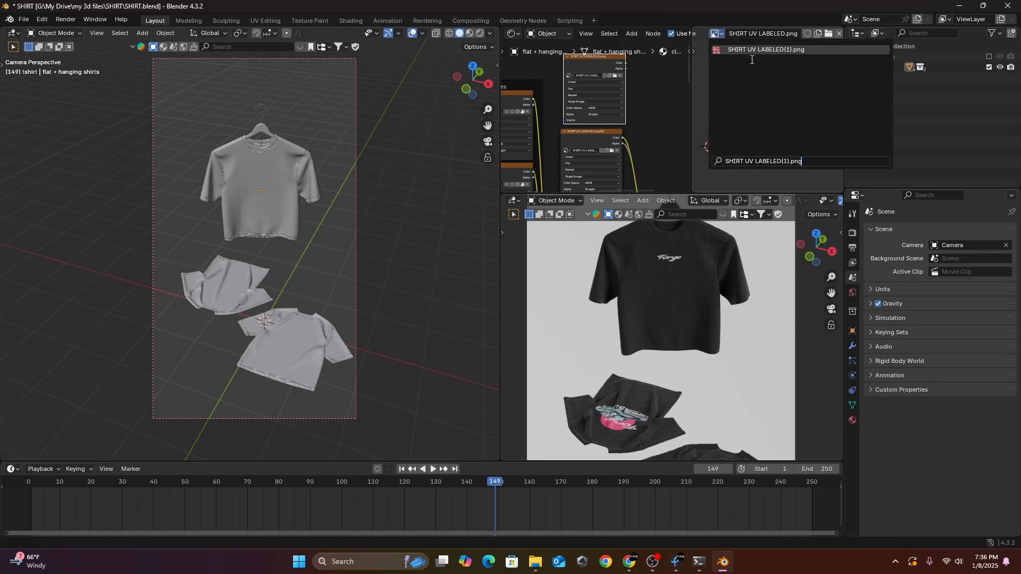
left_click(752, 52)
scroll(770, 81, "up", 4)
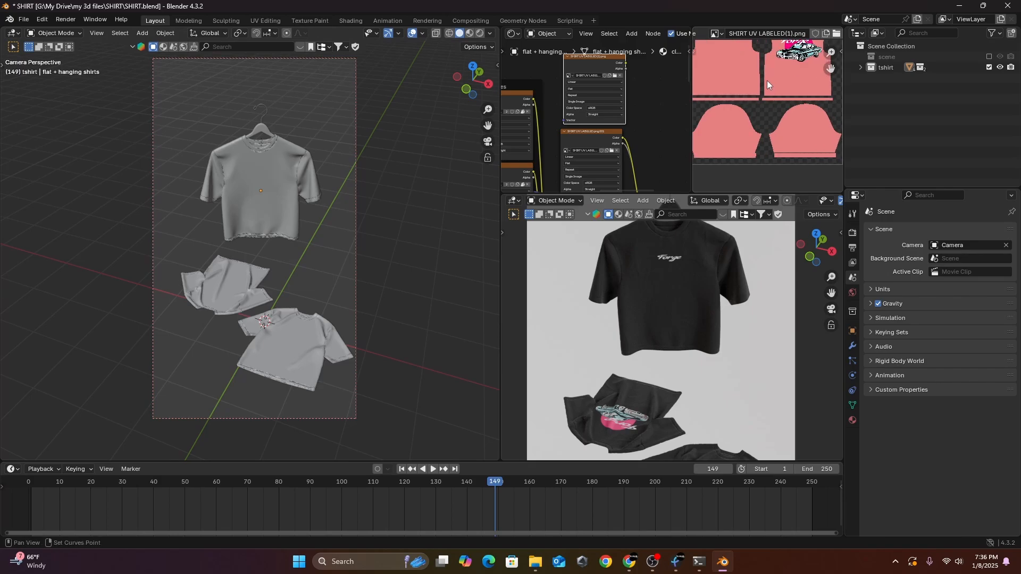
scroll(581, 130, "down", 3)
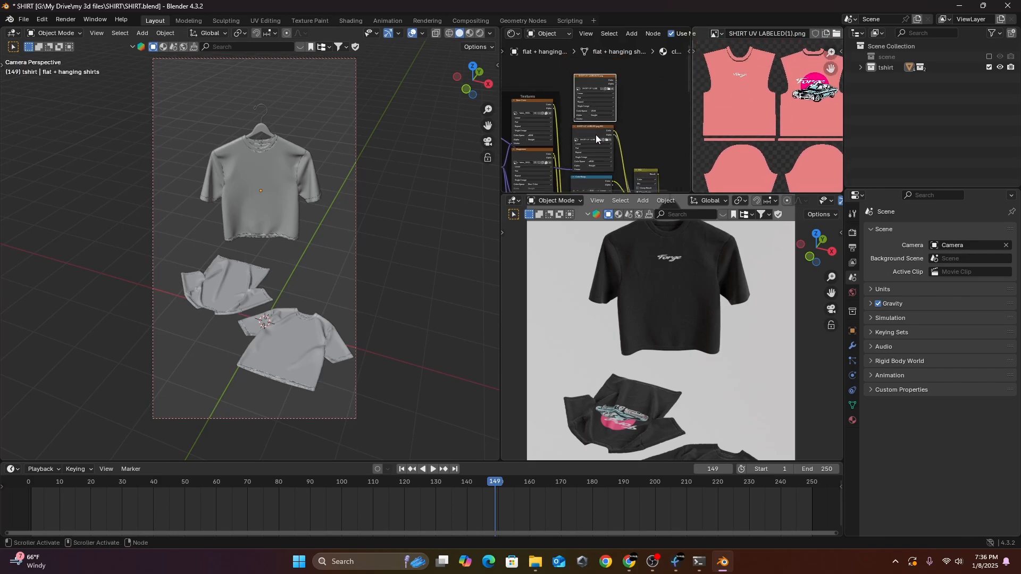
left_click_drag(607, 141, 603, 127)
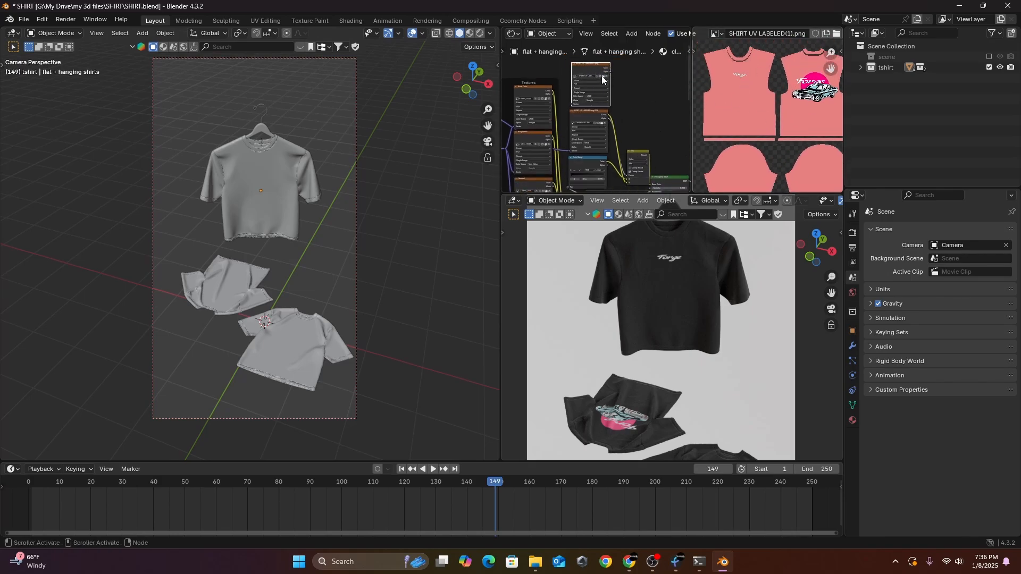
key("x")
Step: Set one stop of the shirt's Color Ramp to the pink sampled from the UV image with the eyedropper
left_click_drag(599, 183, 595, 140)
scroll(570, 95, "up", 2)
scroll(570, 94, "up", 5)
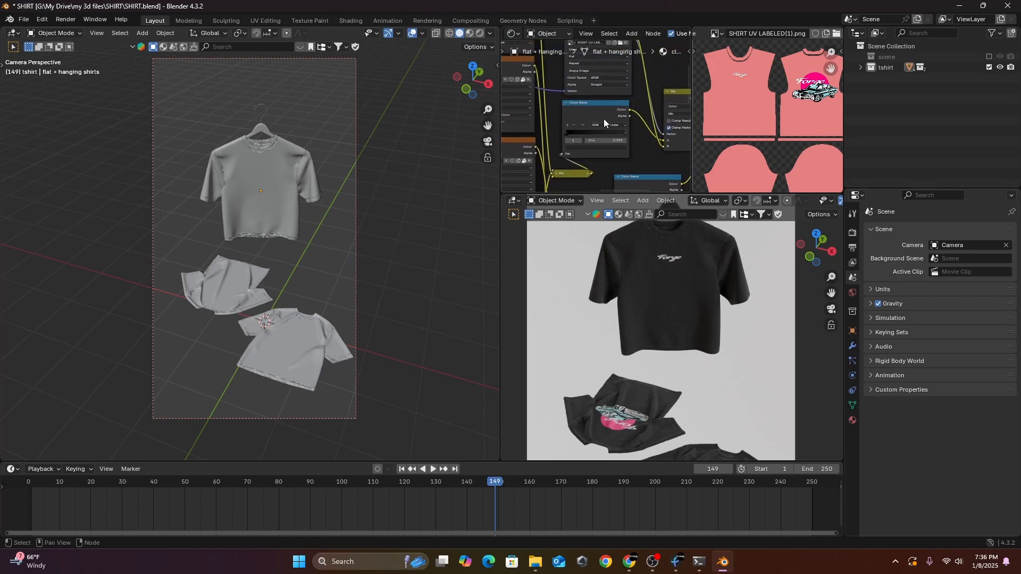
left_click(569, 133)
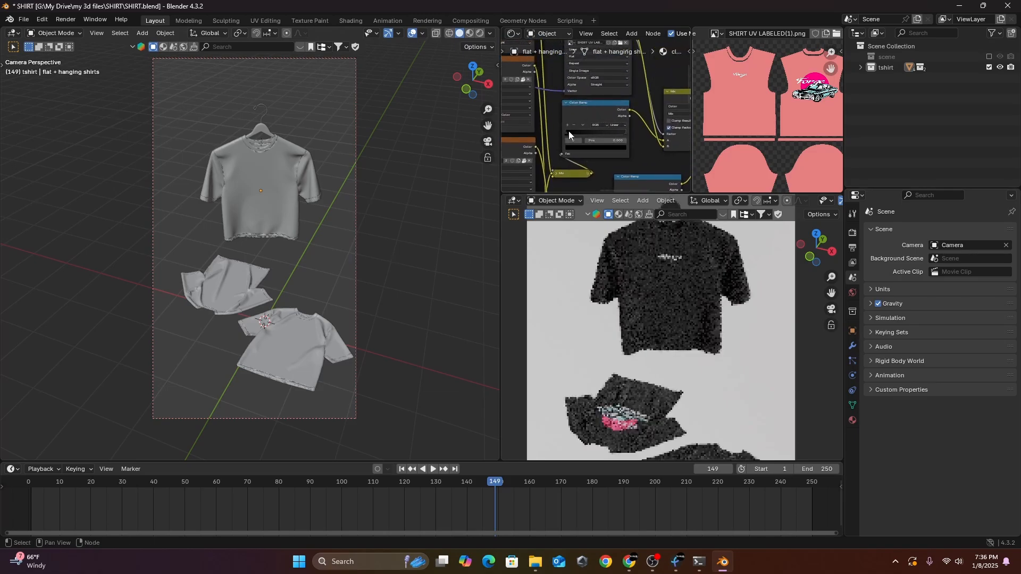
left_click(614, 148)
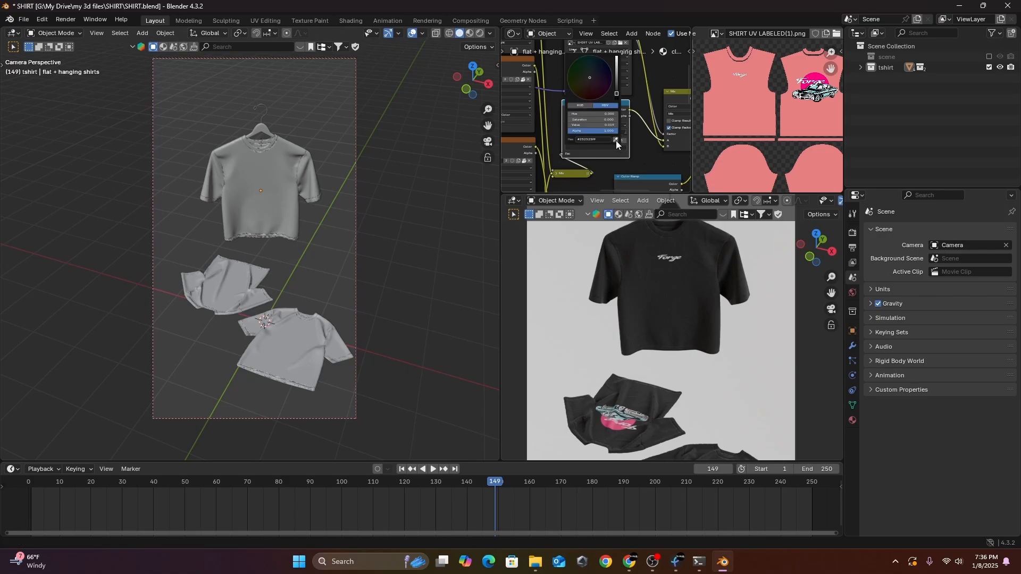
left_click(616, 140)
left_click(750, 104)
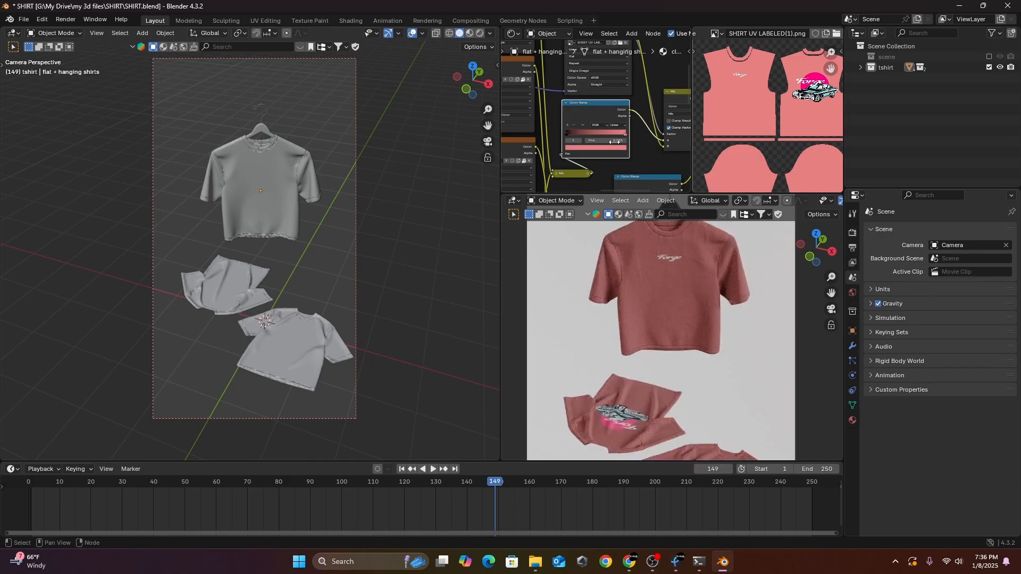
Step: Copy the sampled pink to the Color Ramp's first stop and darken that stop slightly
left_click(567, 132)
key("ctrl+v")
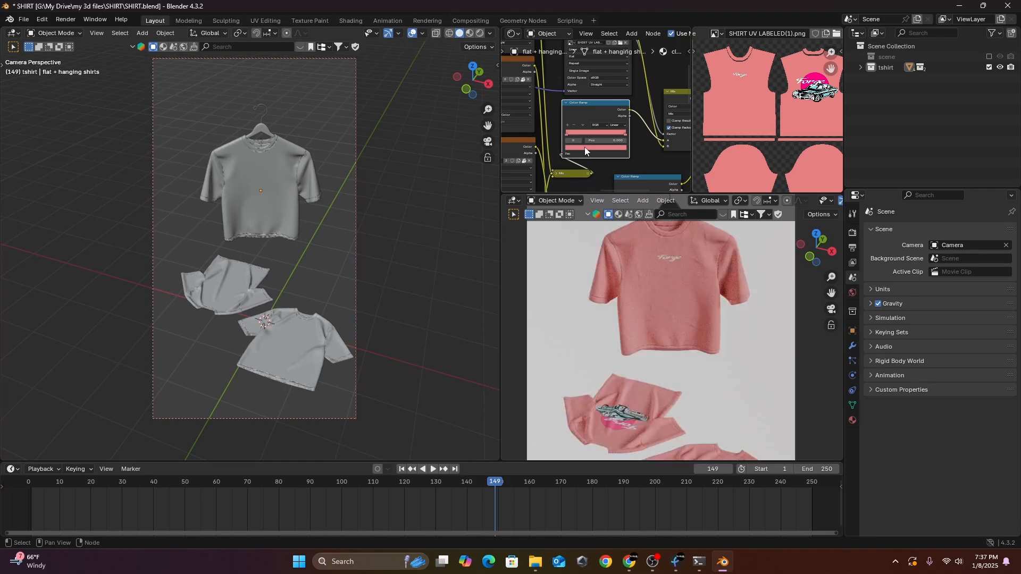
left_click(585, 147)
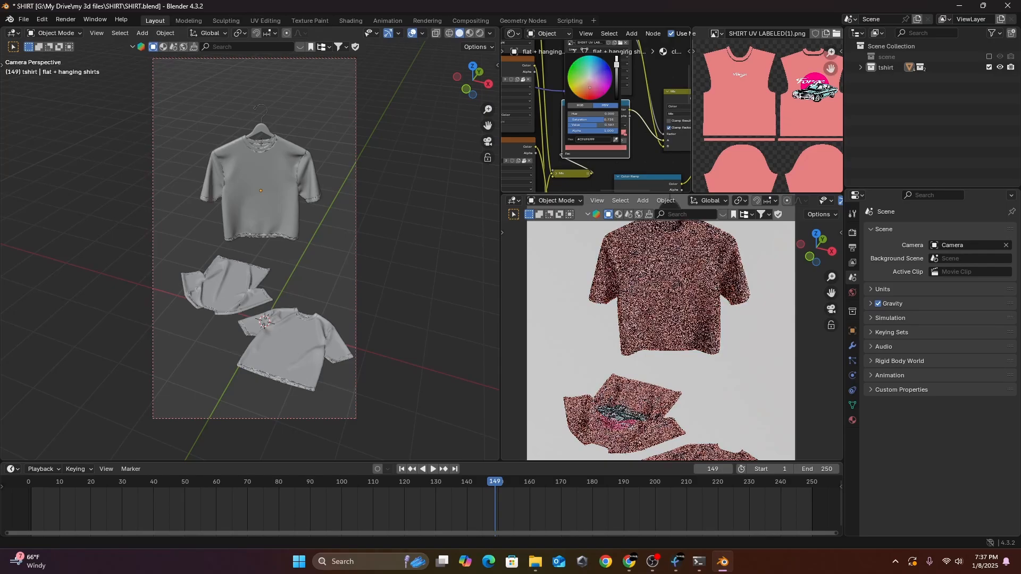
left_click_drag(616, 64, 616, 71)
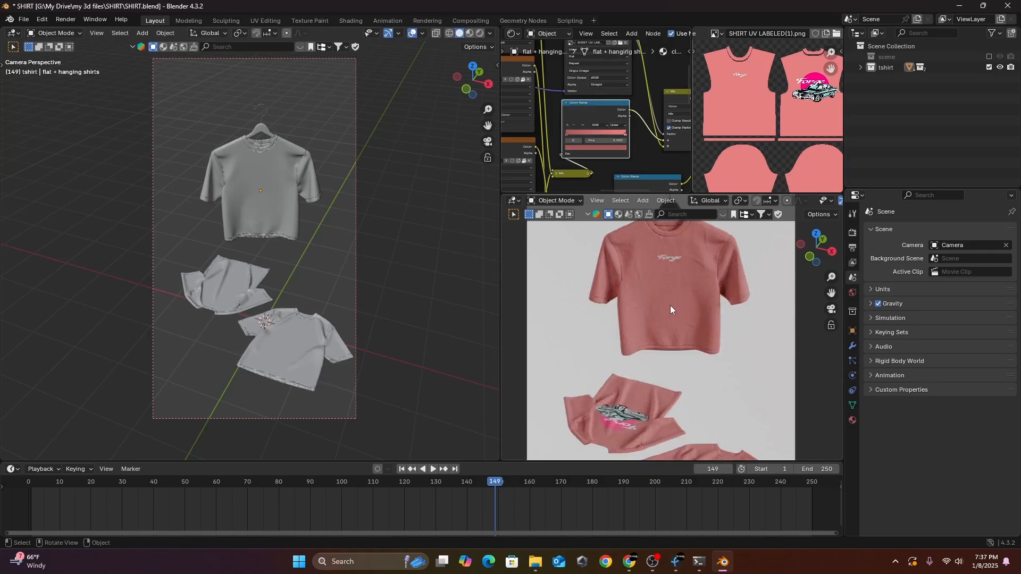
Step: Adjust the strength of the shirt material's Normal Map node and check the whole render
left_click_drag(652, 162, 577, 39)
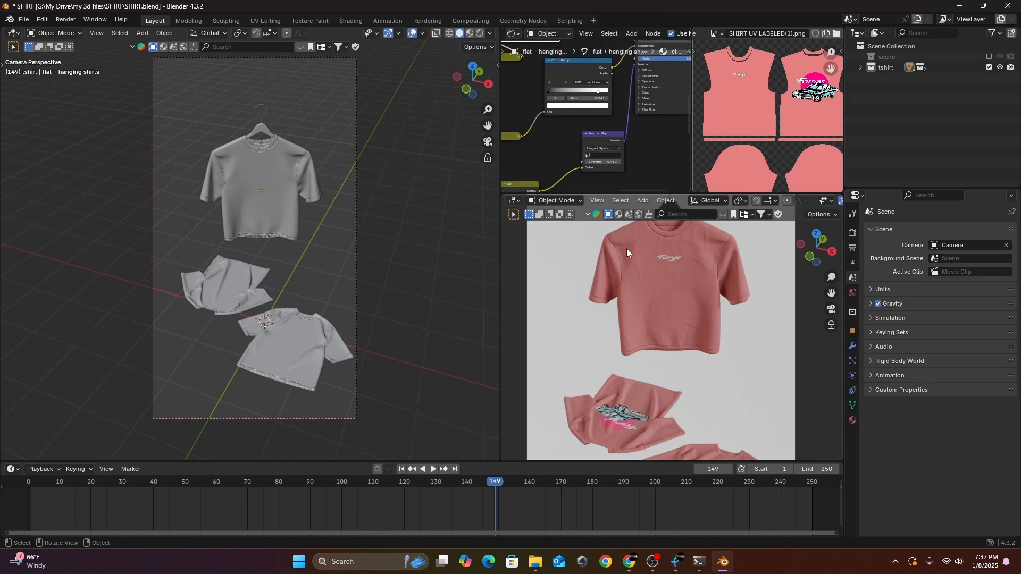
left_click_drag(617, 136, 573, 143)
scroll(617, 139, "up", 1)
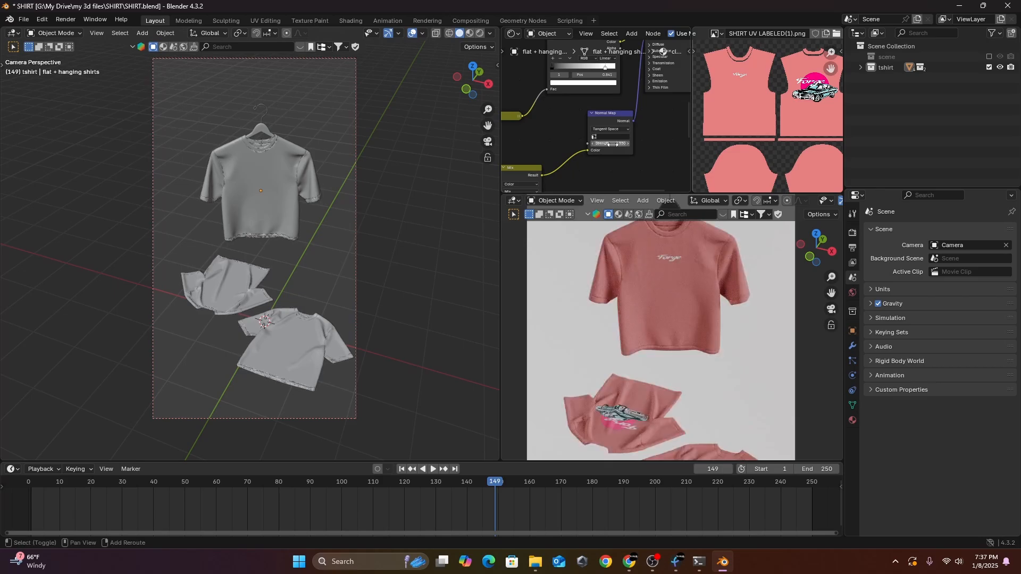
scroll(677, 292, "down", 5)
scroll(675, 297, "up", 3)
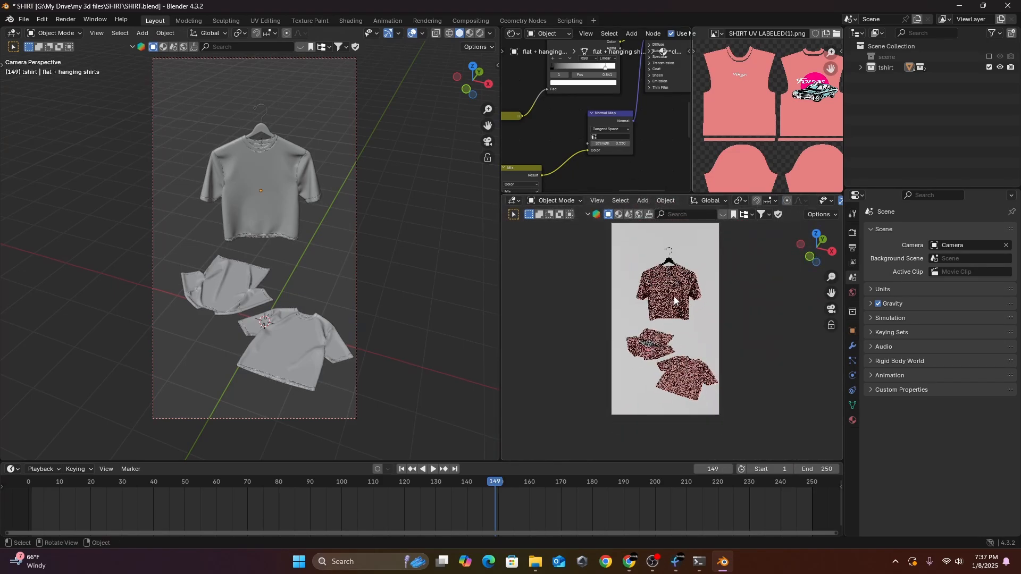